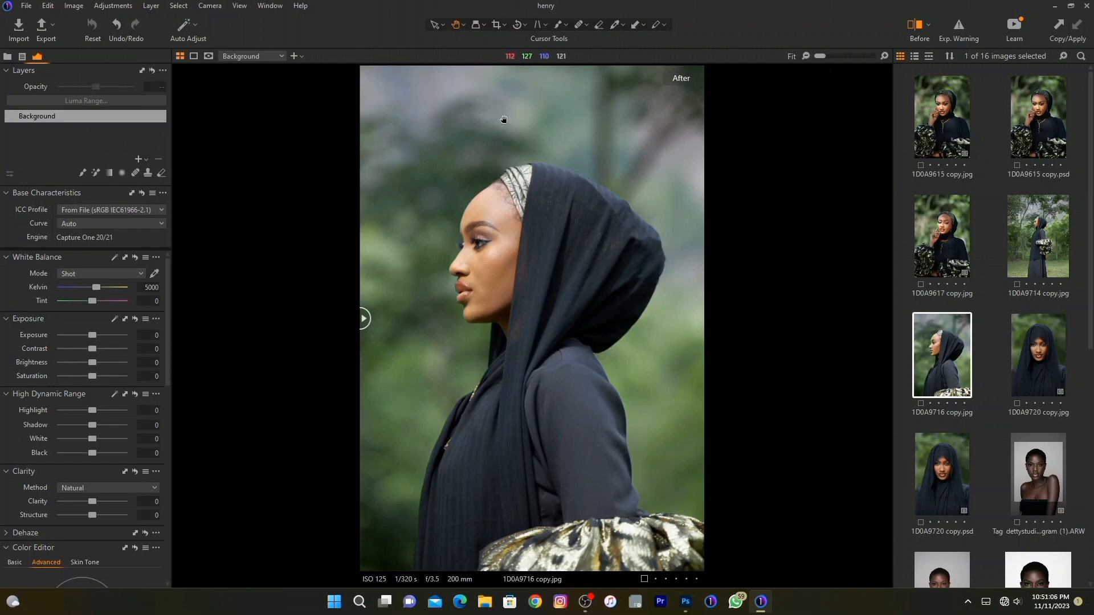
Examine the profile portrait, inspecting the skin, eye makeup, lips and forehead close up and in the full frame.
scroll(476, 252, up, 2)
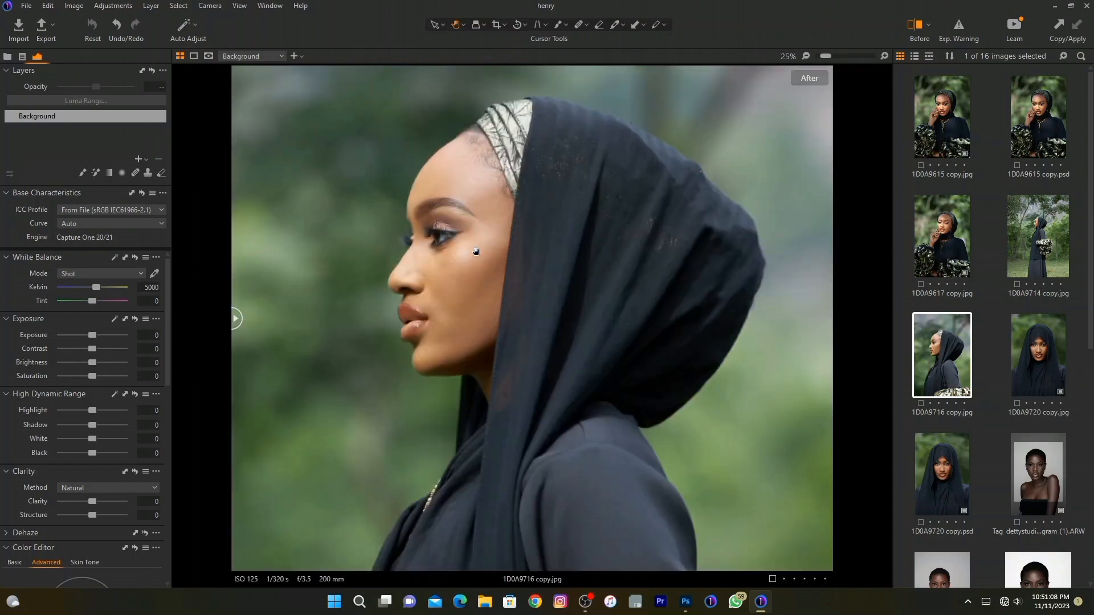
scroll(476, 252, up, 1)
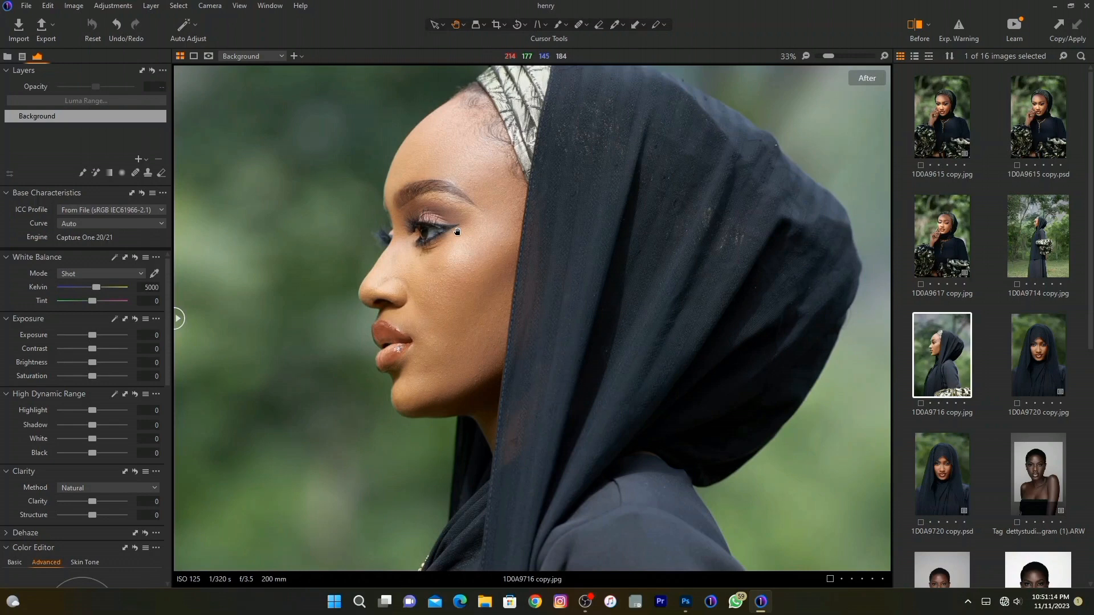
scroll(457, 231, down, 3)
scroll(473, 226, up, 3)
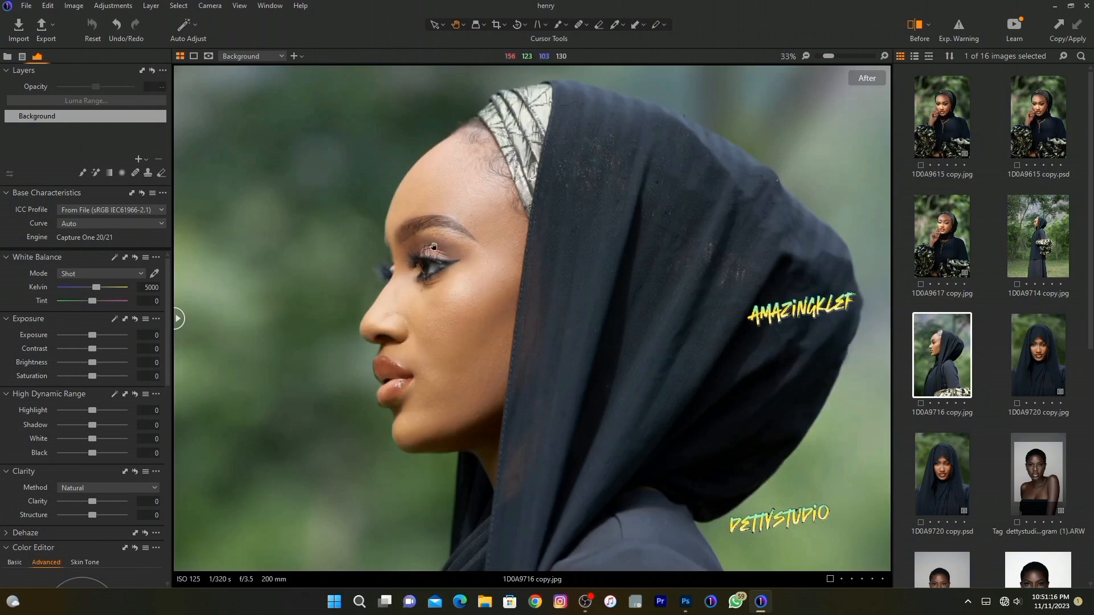
scroll(433, 246, up, 2)
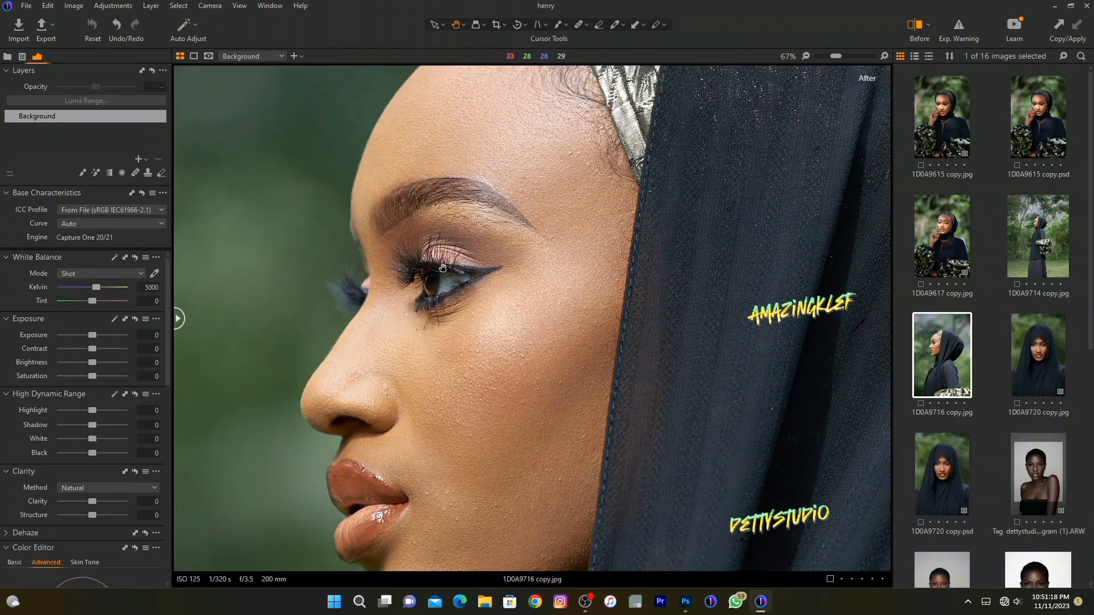
scroll(442, 267, up, 1)
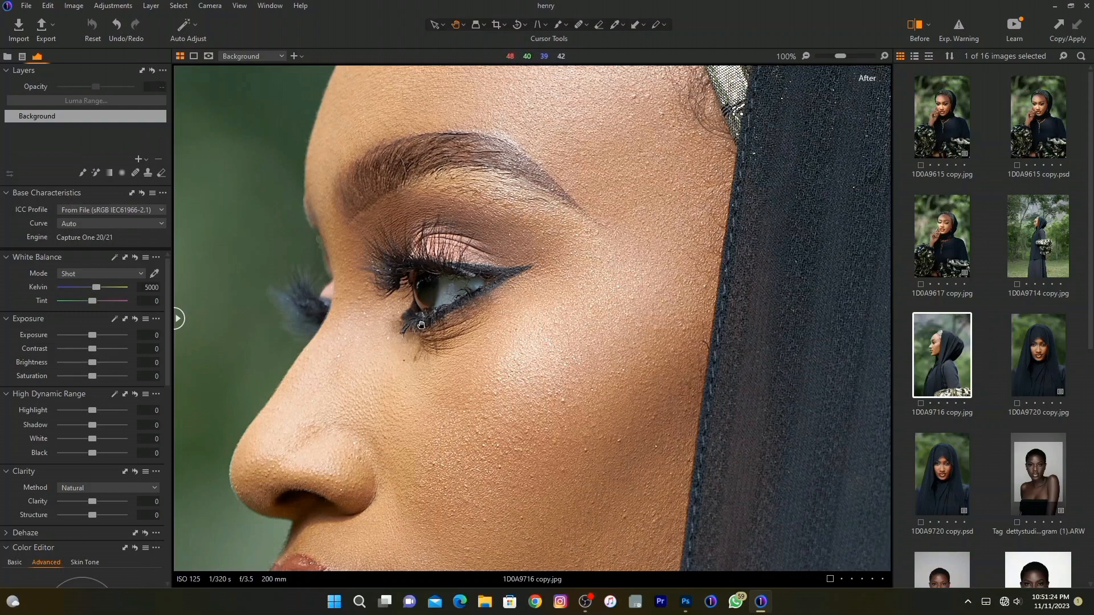
scroll(421, 325, down, 5)
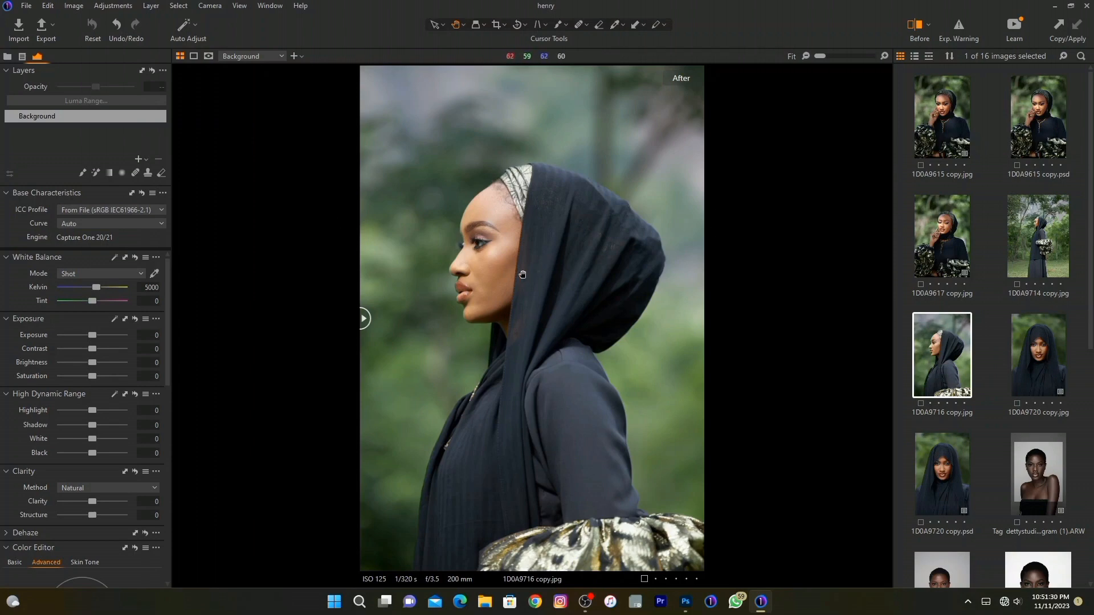
scroll(450, 246, up, 1)
scroll(451, 246, up, 2)
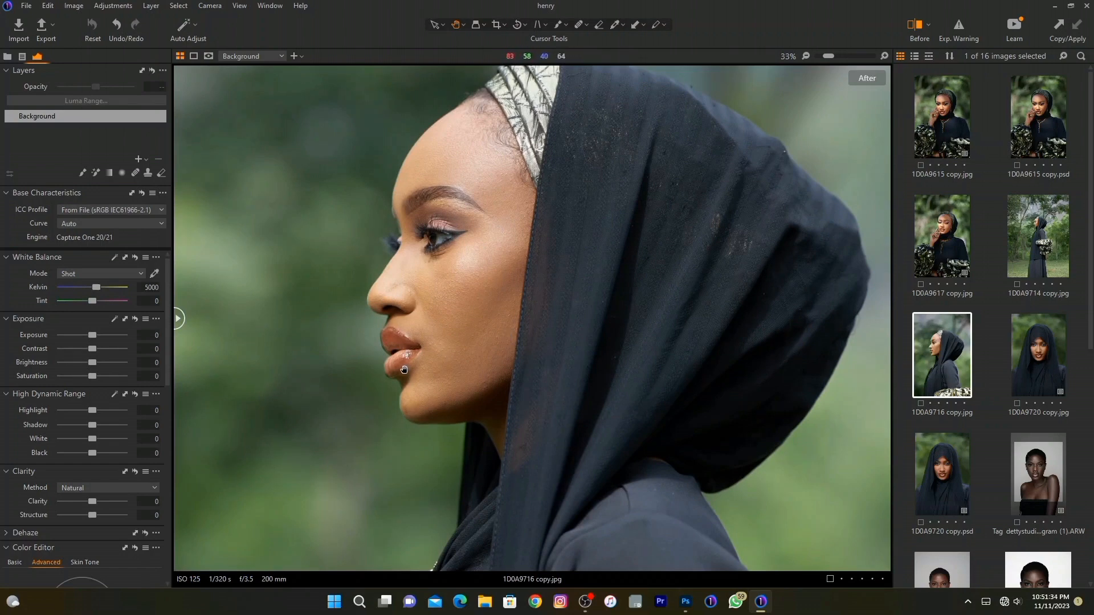
scroll(614, 320, down, 2)
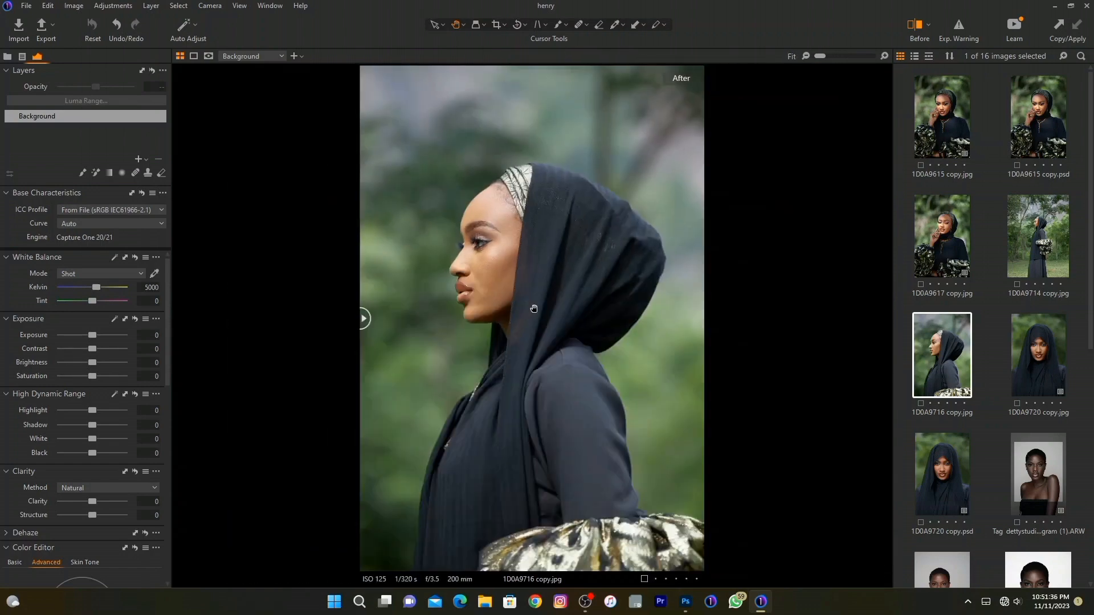
scroll(443, 204, up, 3)
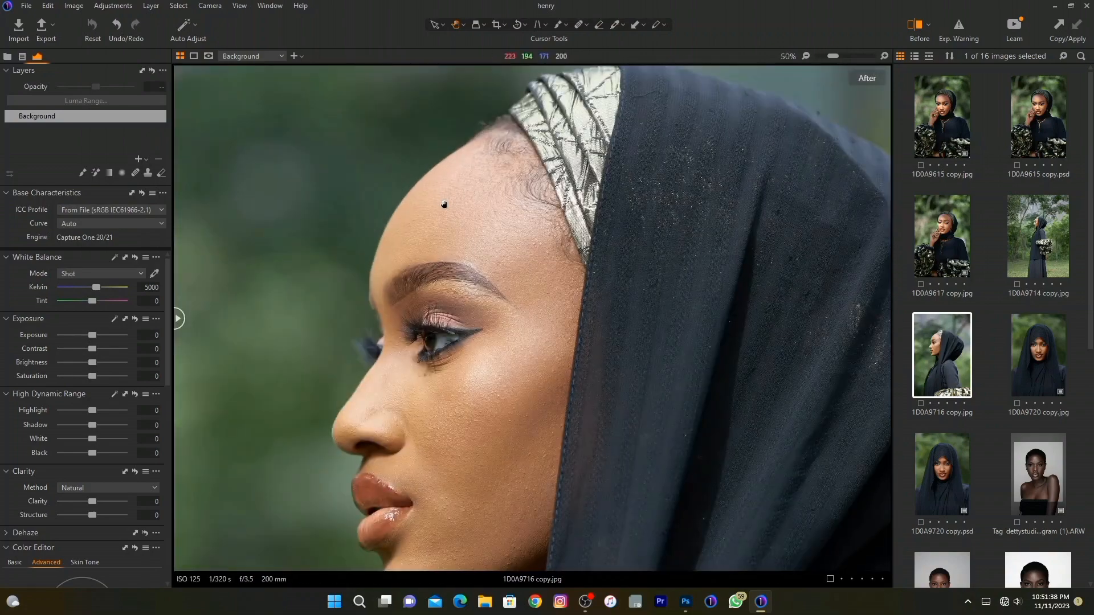
scroll(442, 204, down, 3)
scroll(396, 298, up, 4)
scroll(397, 297, down, 3)
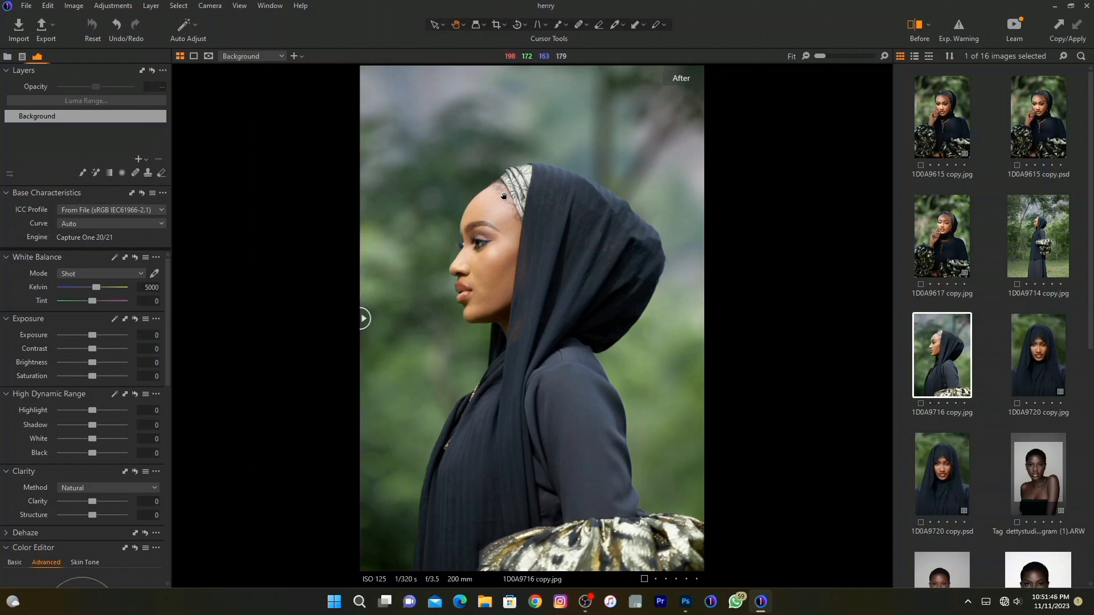
scroll(473, 226, up, 2)
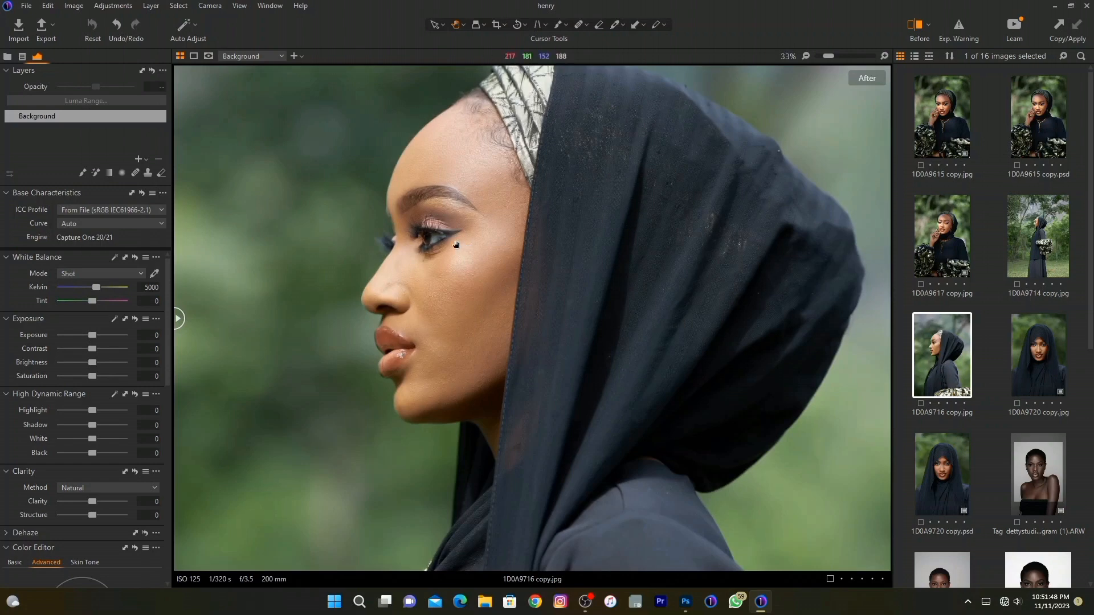
scroll(456, 245, down, 2)
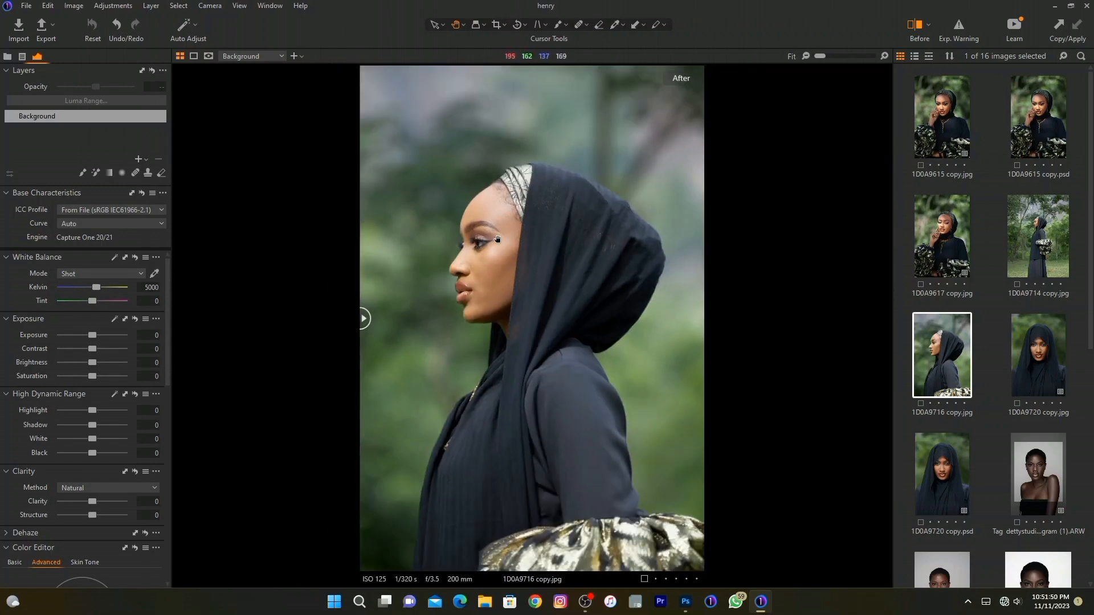
scroll(473, 250, up, 2)
scroll(474, 253, down, 2)
Apply the custom style "black tone" to the profile portrait.
click(109, 8)
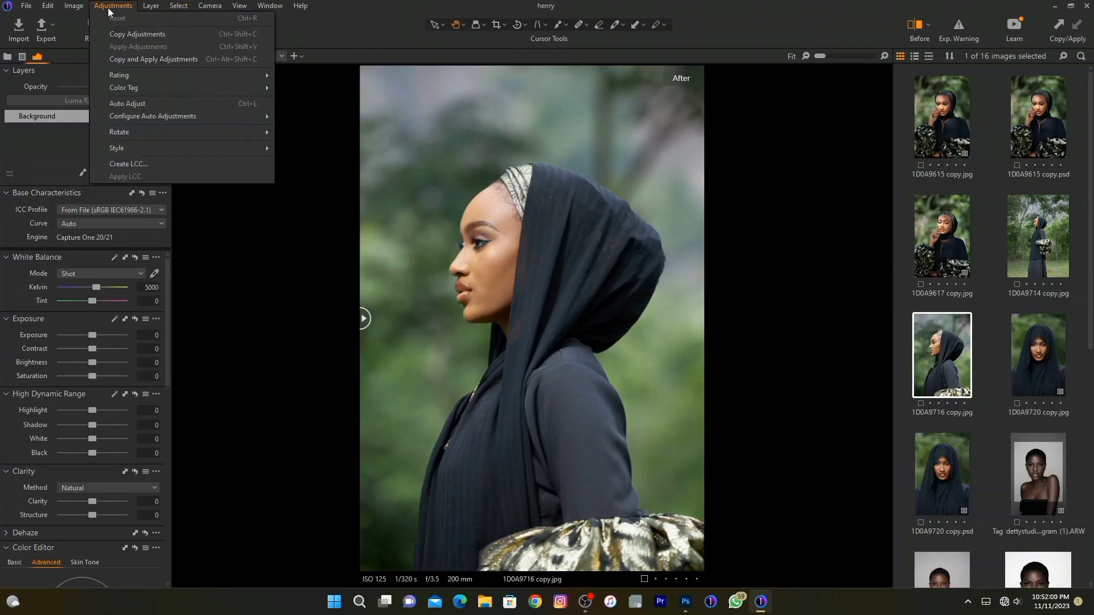
mouse_move(125, 154)
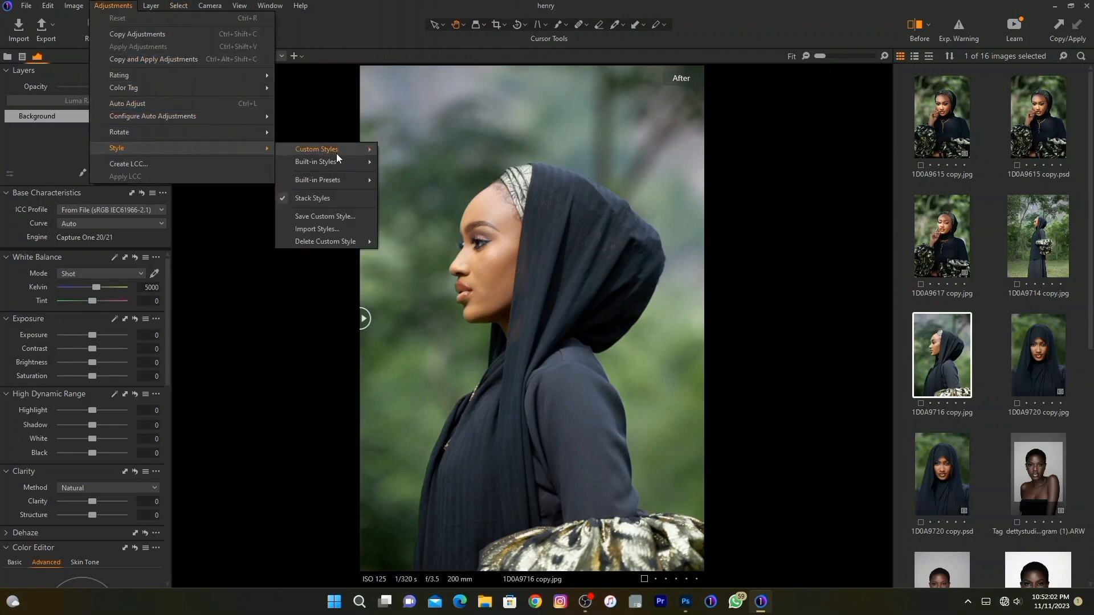
mouse_move(341, 151)
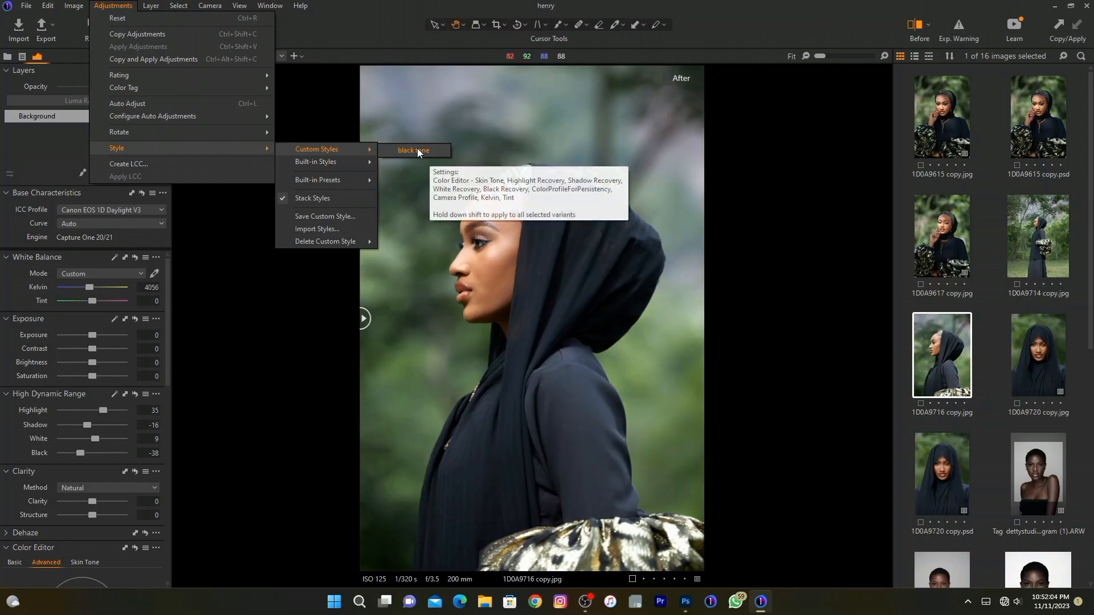
click(417, 148)
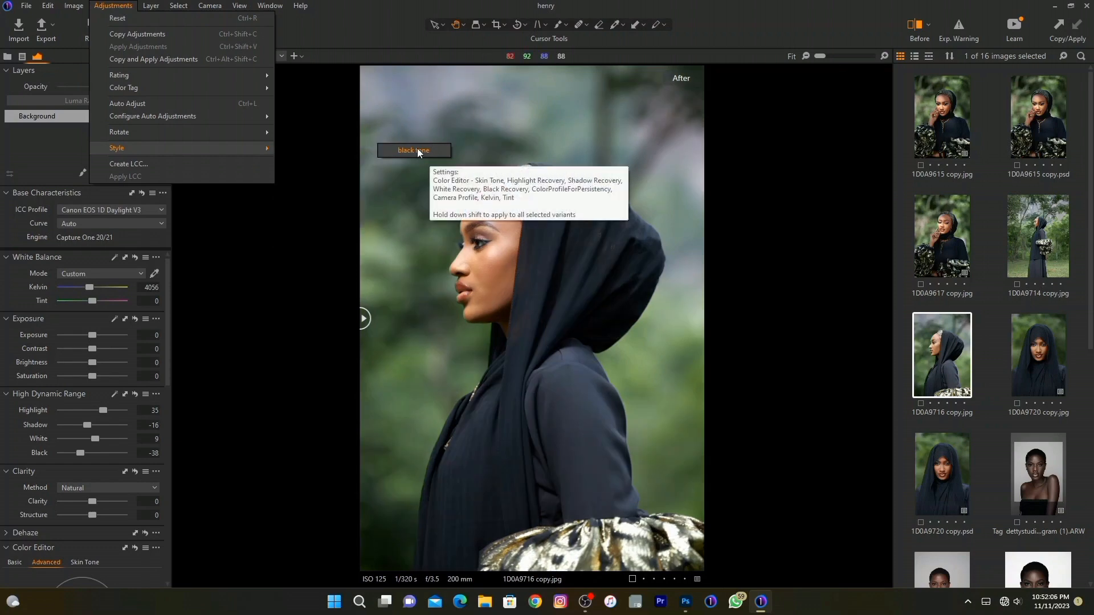
Examine the styled portrait's face up close and compare the full image before and after the style.
scroll(473, 246, up, 2)
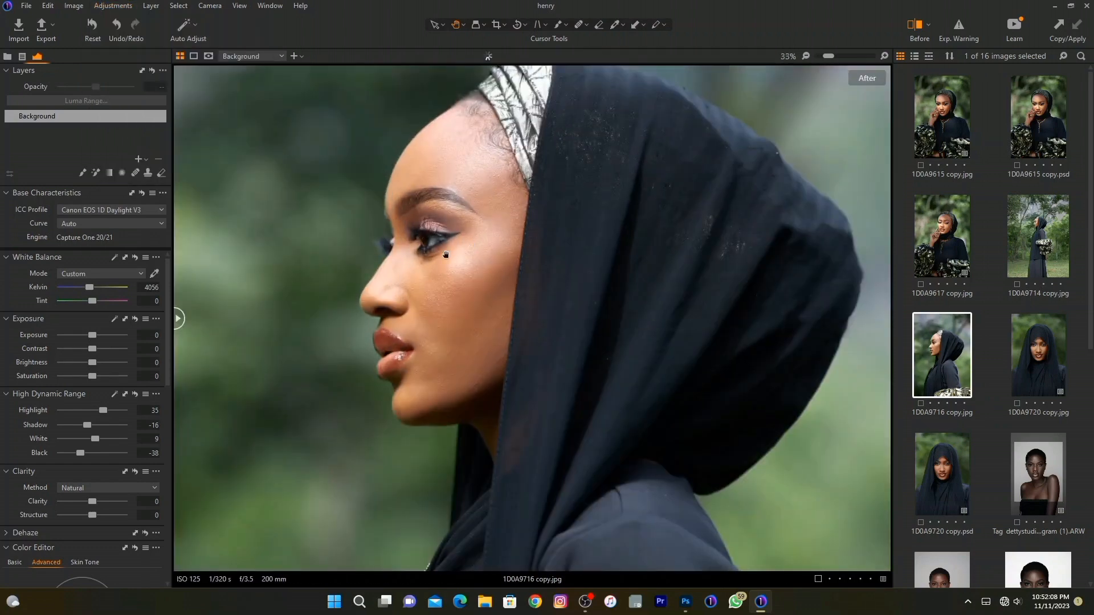
scroll(389, 311, down, 2)
scroll(389, 311, up, 2)
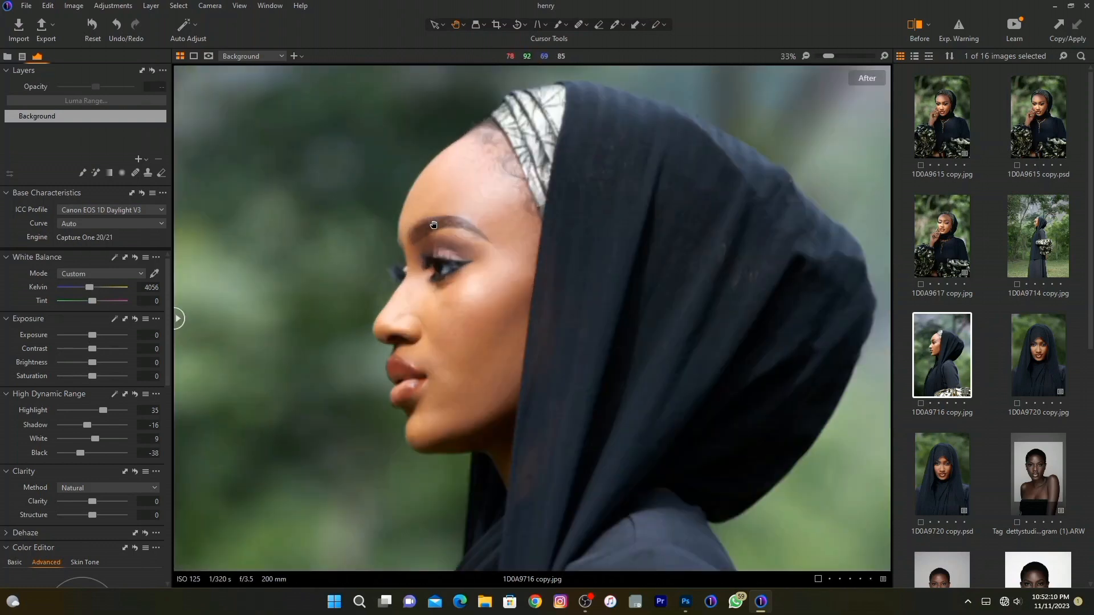
mouse_move(176, 318)
mouse_down()
mouse_move(796, 318)
mouse_move(176, 317)
mouse_up()
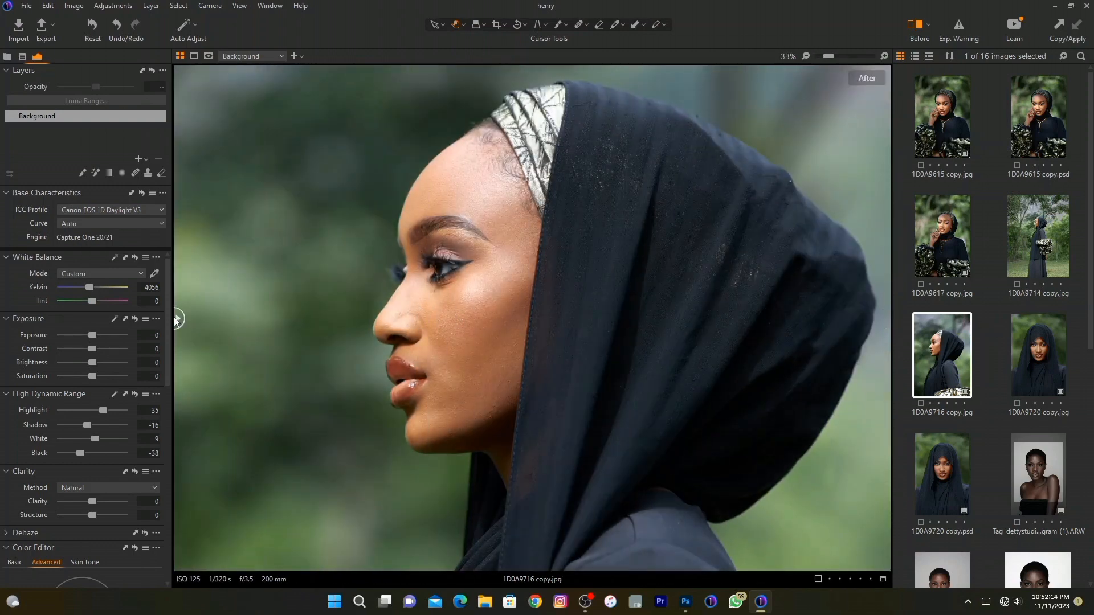
scroll(460, 242, up, 2)
scroll(454, 266, down, 4)
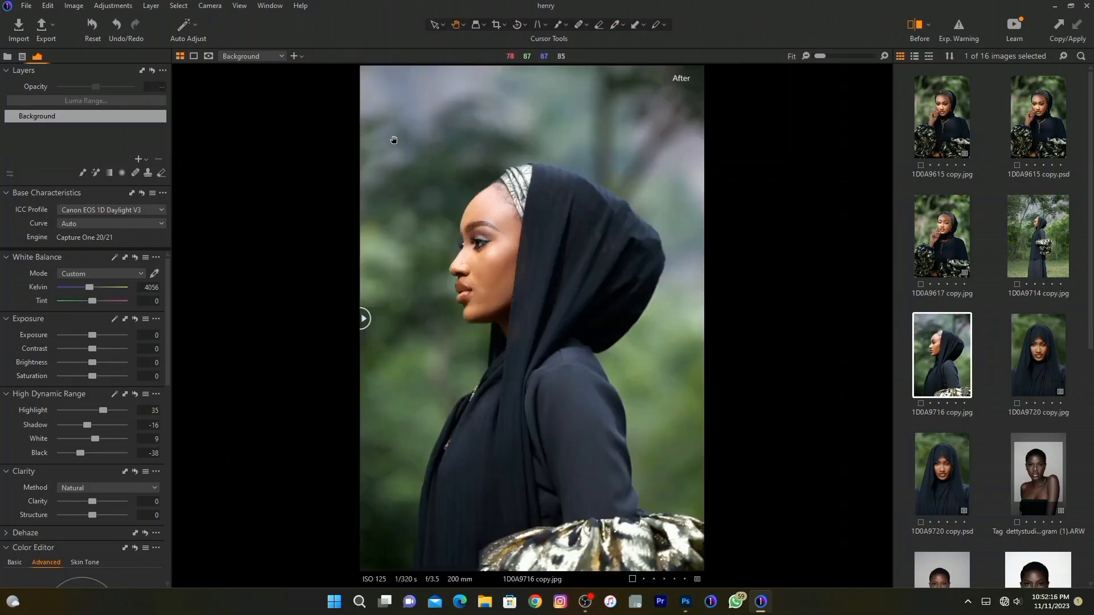
drag(365, 318, 325, 292)
Raise the portrait's Clarity Structure to 16, keeping the Natural method.
scroll(468, 233, up, 2)
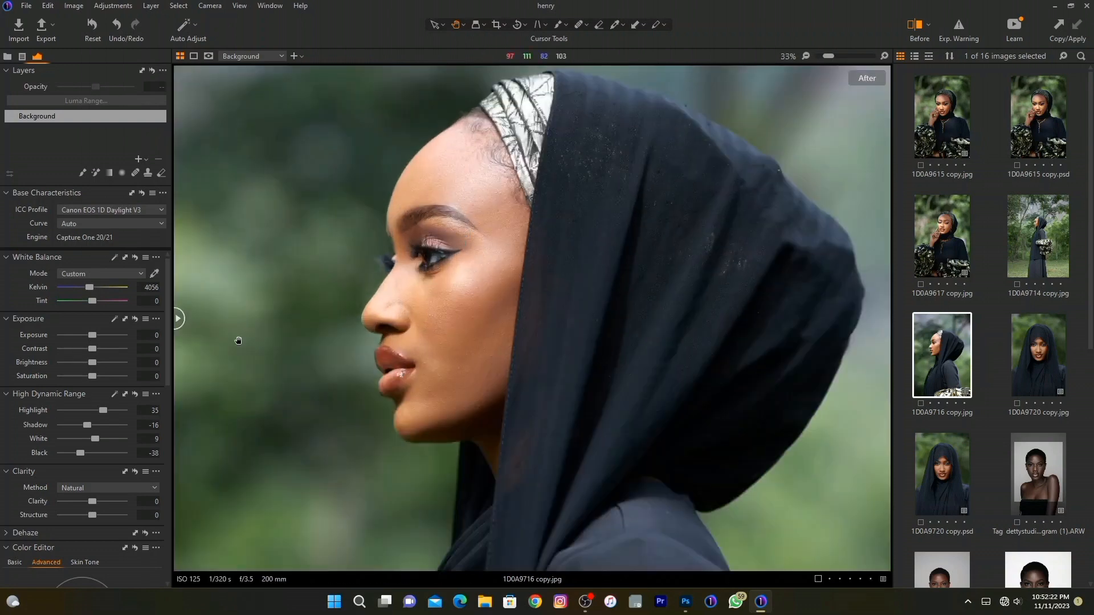
scroll(93, 392, down, 5)
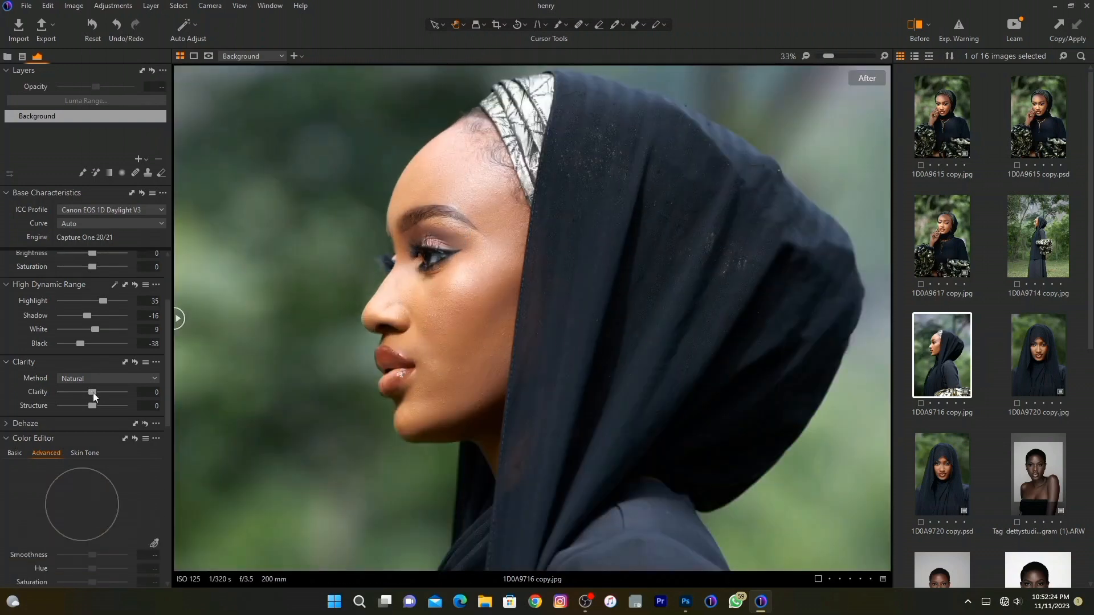
scroll(95, 311, up, 2)
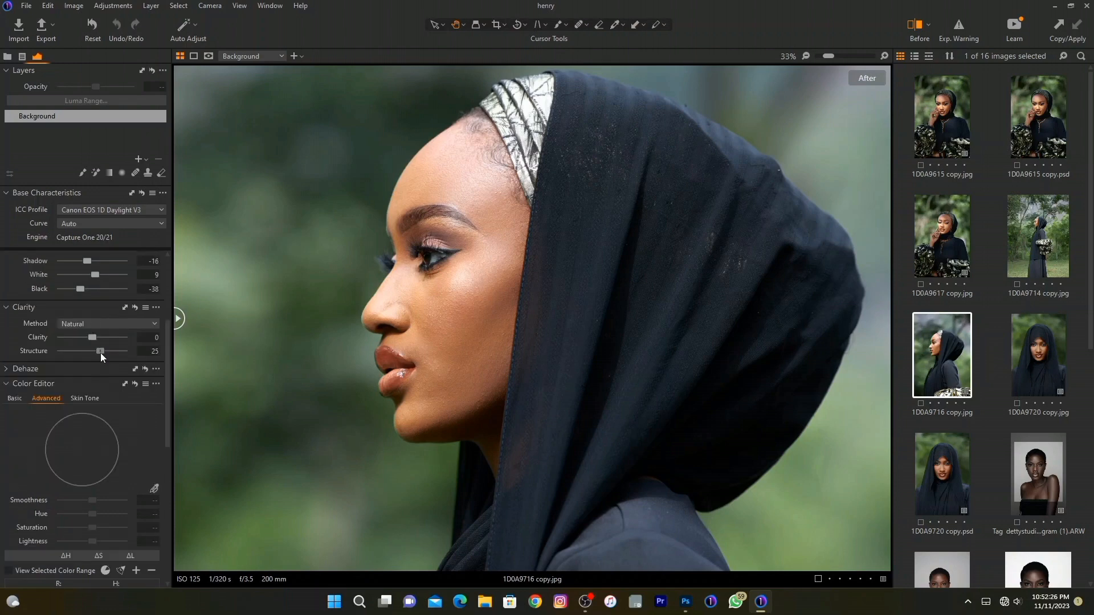
drag(100, 353, 98, 356)
scroll(108, 282, up, 3)
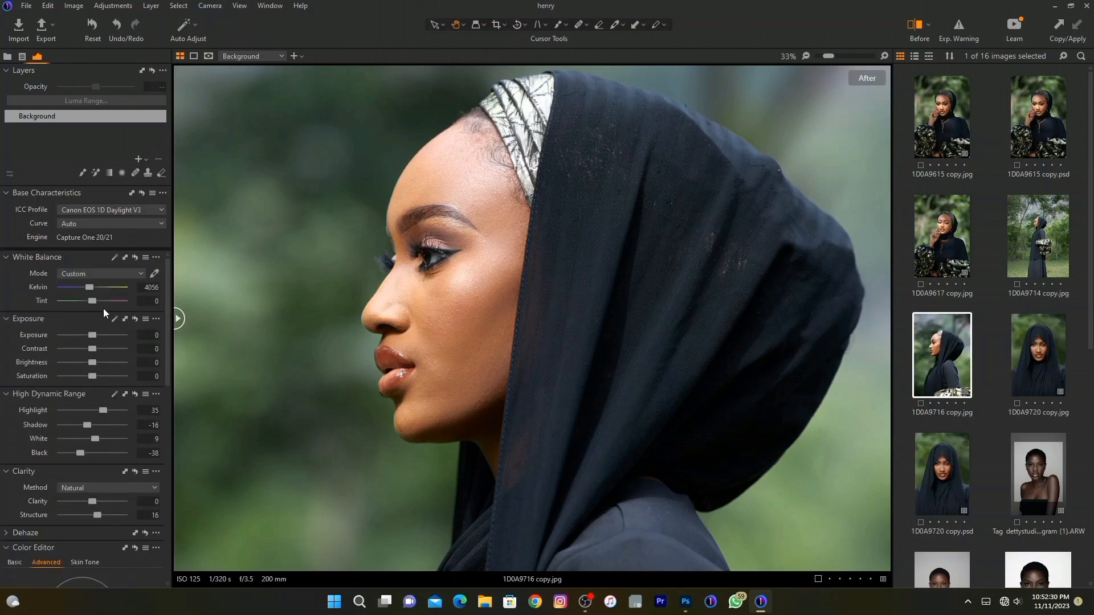
Compare the sharpened full-frame portrait with its original version using the before/after split.
scroll(92, 287, down, 2)
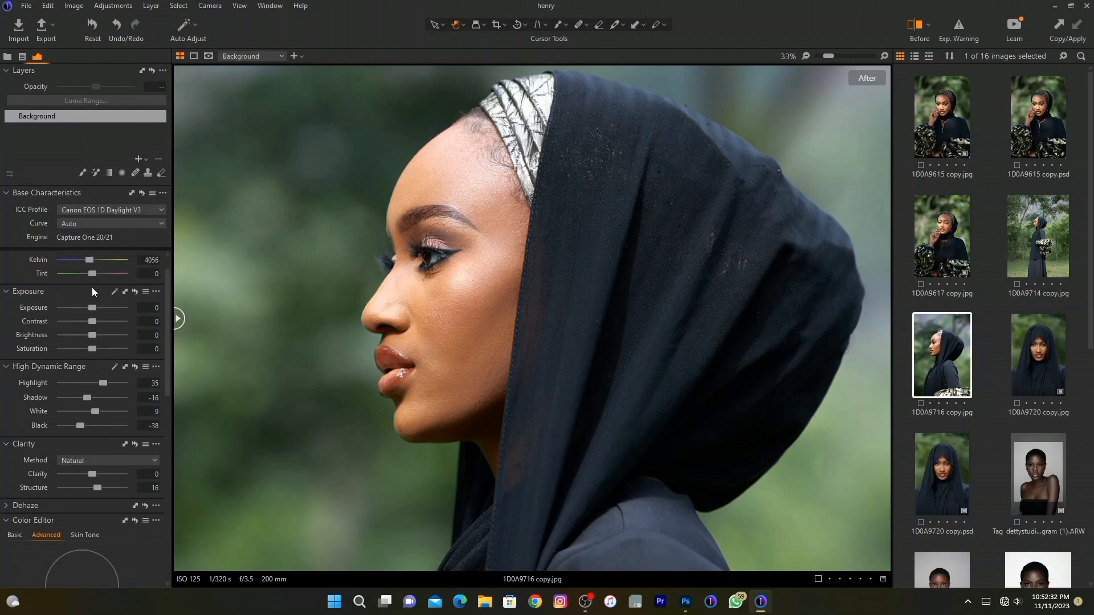
scroll(533, 311, down, 3)
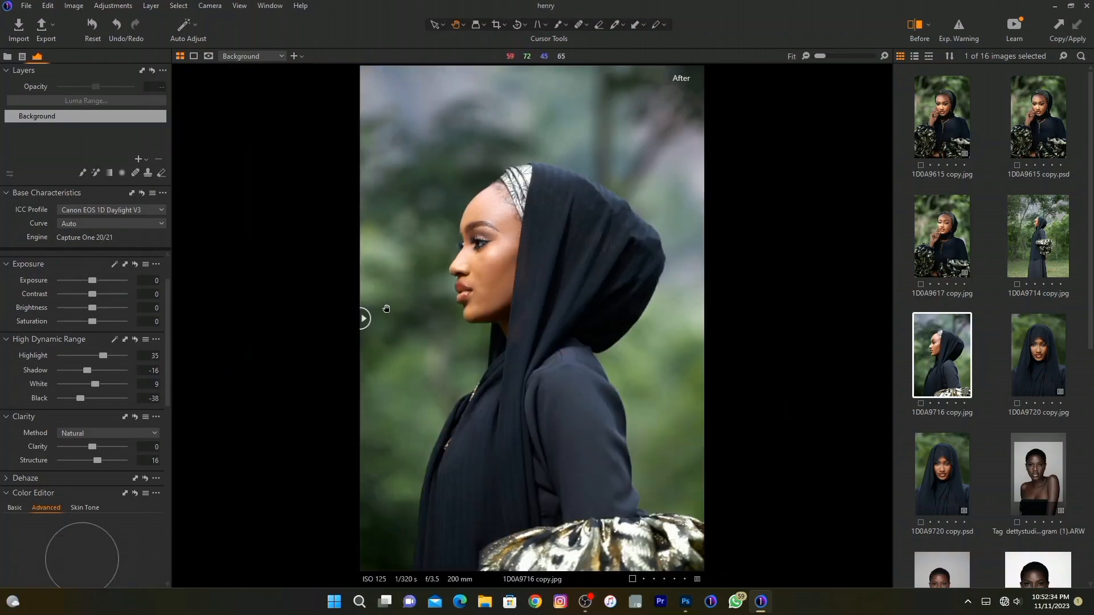
drag(368, 316, 125, 359)
Send the adjusted variant to Photoshop for editing as a 16-bit PSD with the sRGB profile, 300 px/in and 100% scale.
click(80, 5)
mouse_move(97, 121)
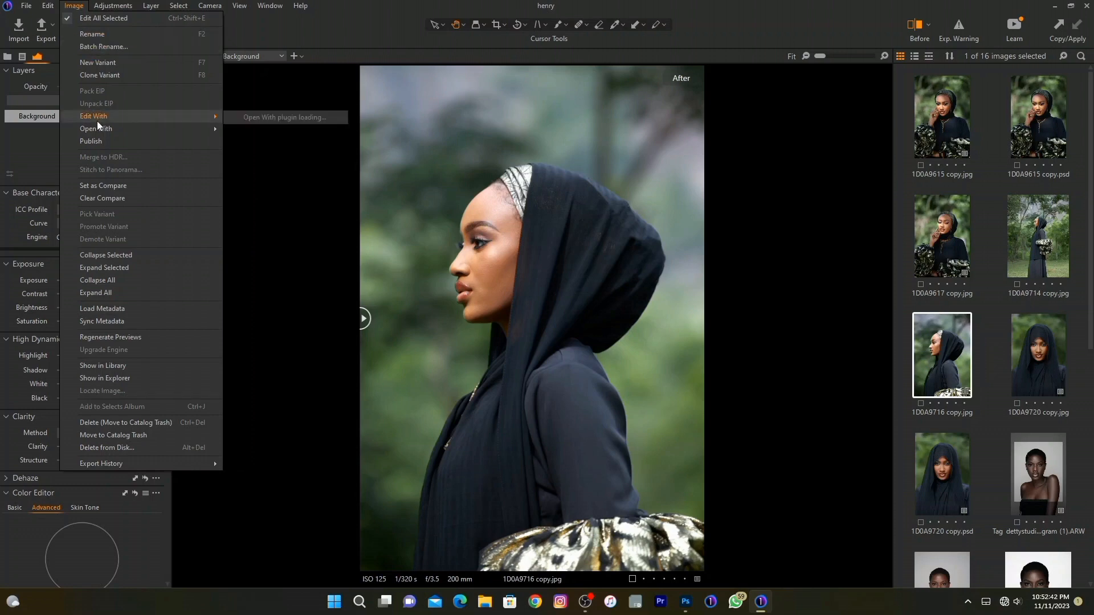
click(285, 117)
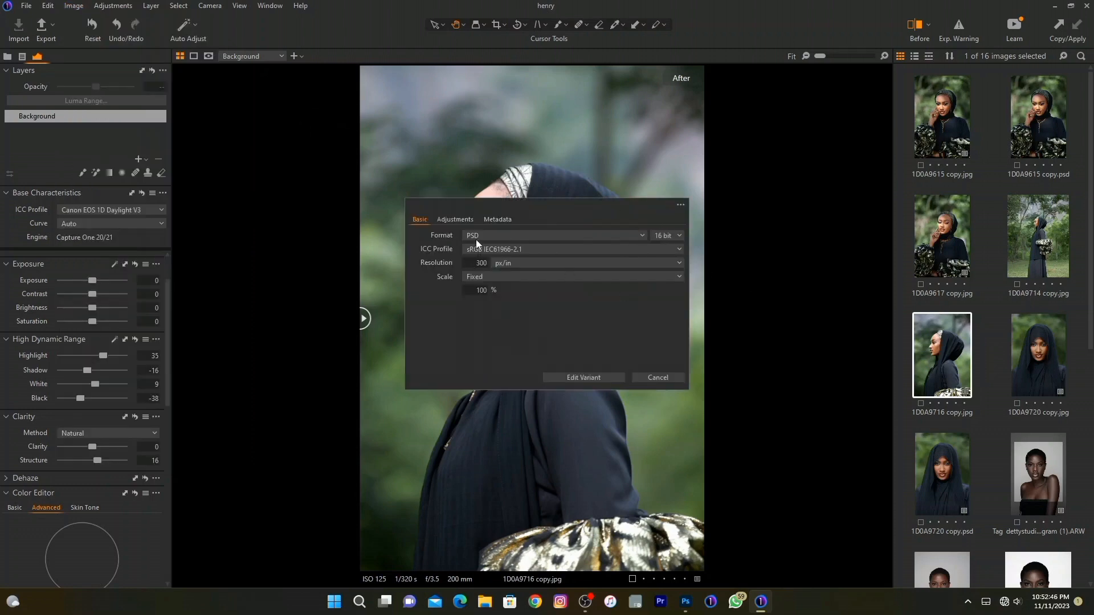
click(566, 377)
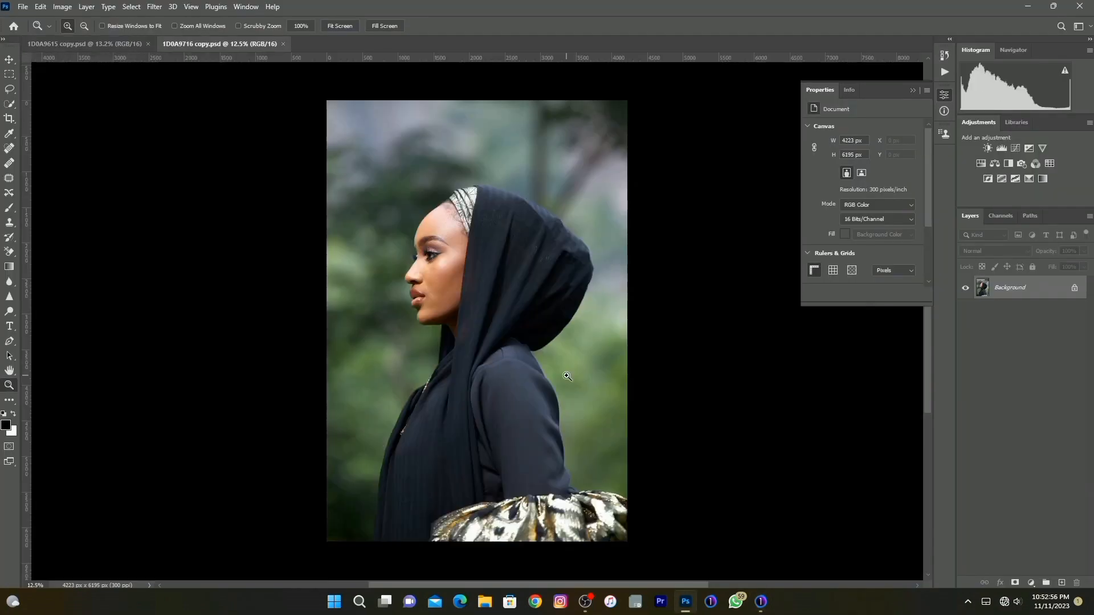
Inspect the face and skin of the opened PSD up close and fit the whole image in view again.
right_click(380, 187)
click(388, 194)
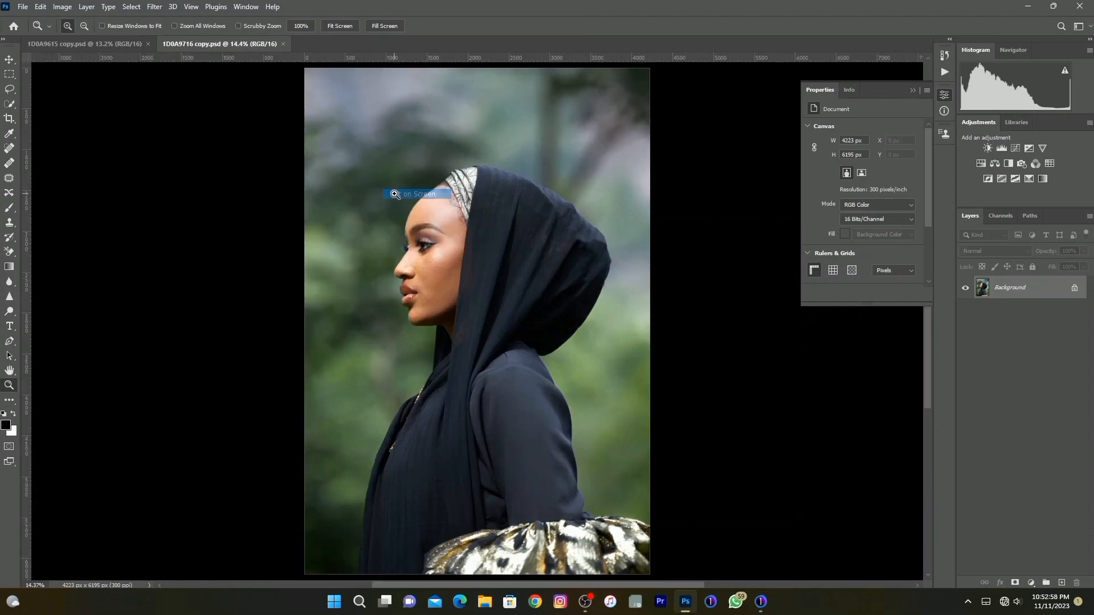
drag(330, 173, 562, 330)
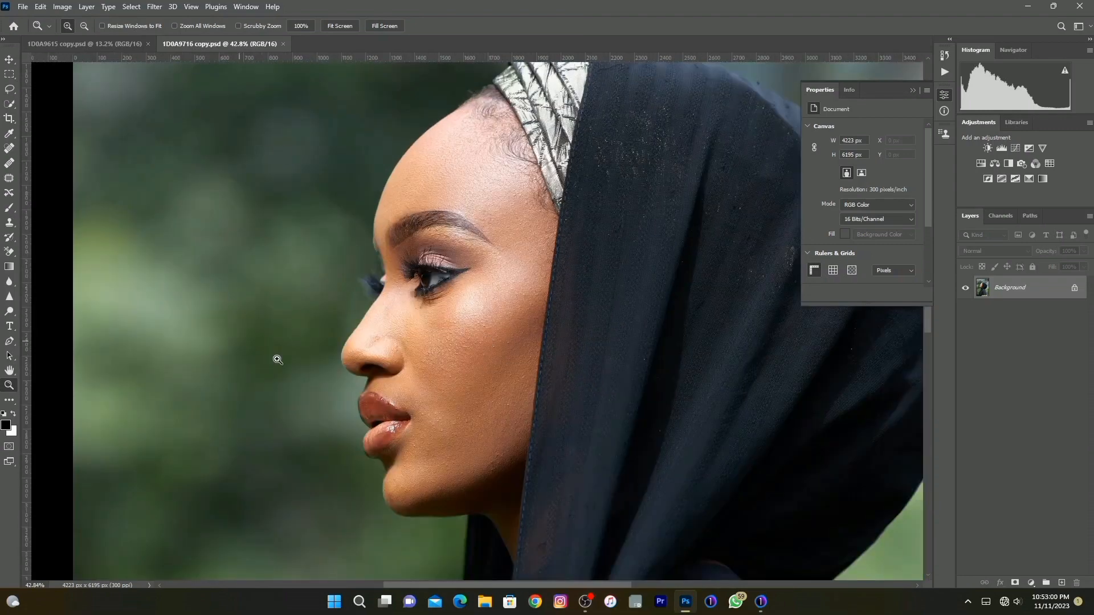
right_click(418, 351)
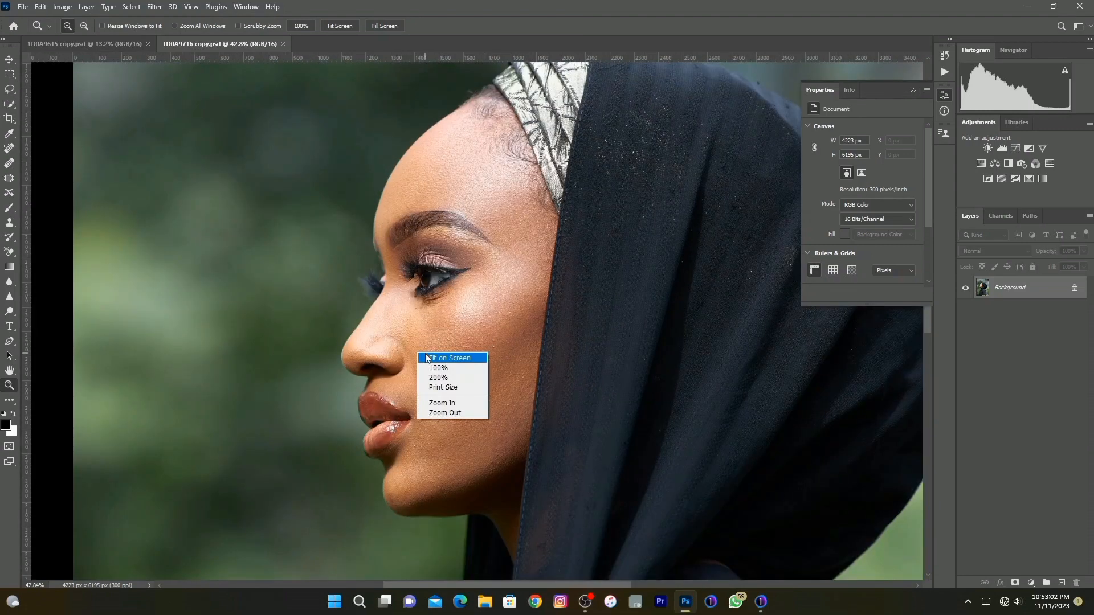
click(427, 358)
drag(298, 165, 578, 390)
click(340, 310)
click(340, 310)
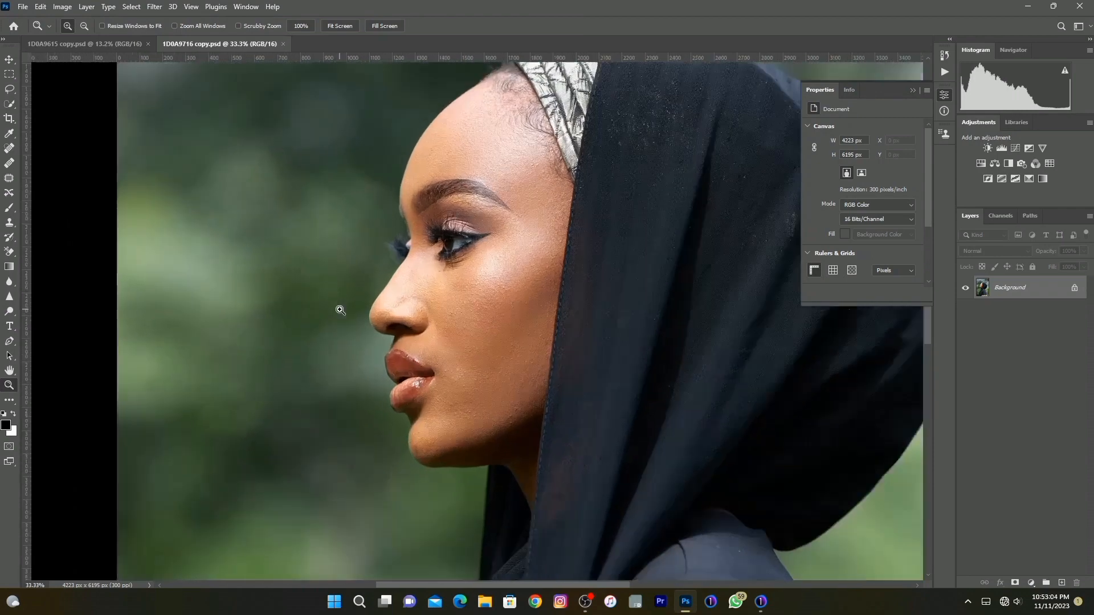
right_click(460, 328)
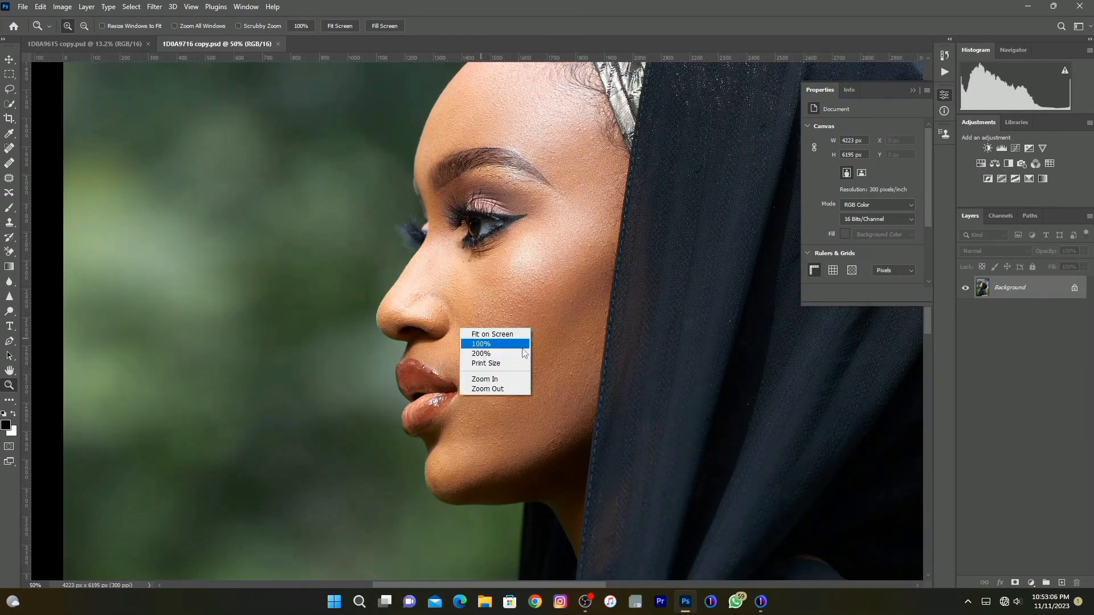
click(490, 335)
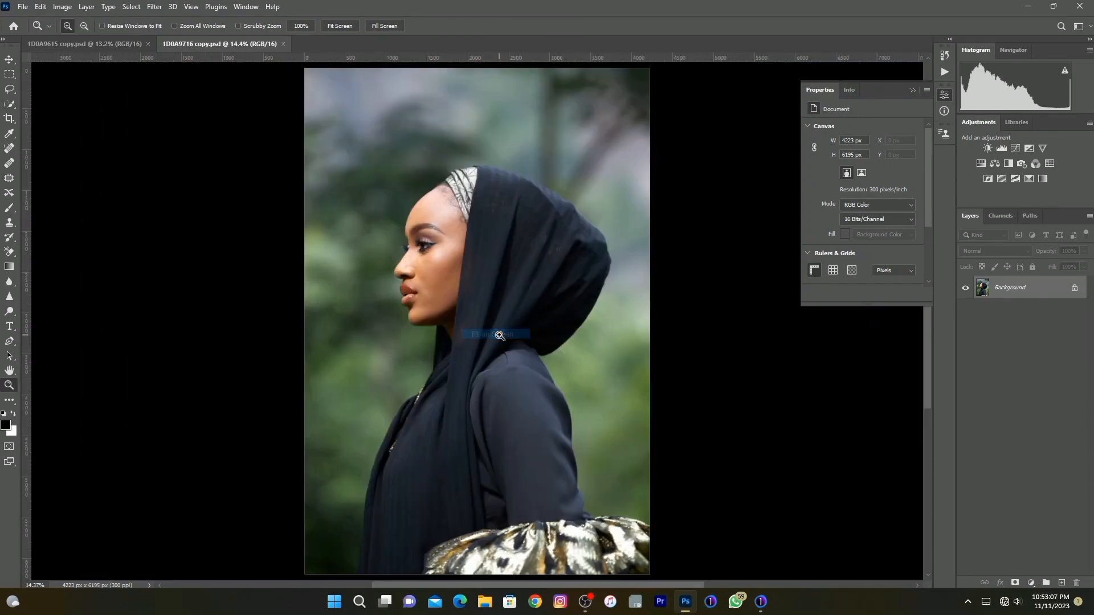
Crop the portrait to a 4:5 ratio, tightened around the head and shoulders so the patterned skirt is left out.
click(9, 117)
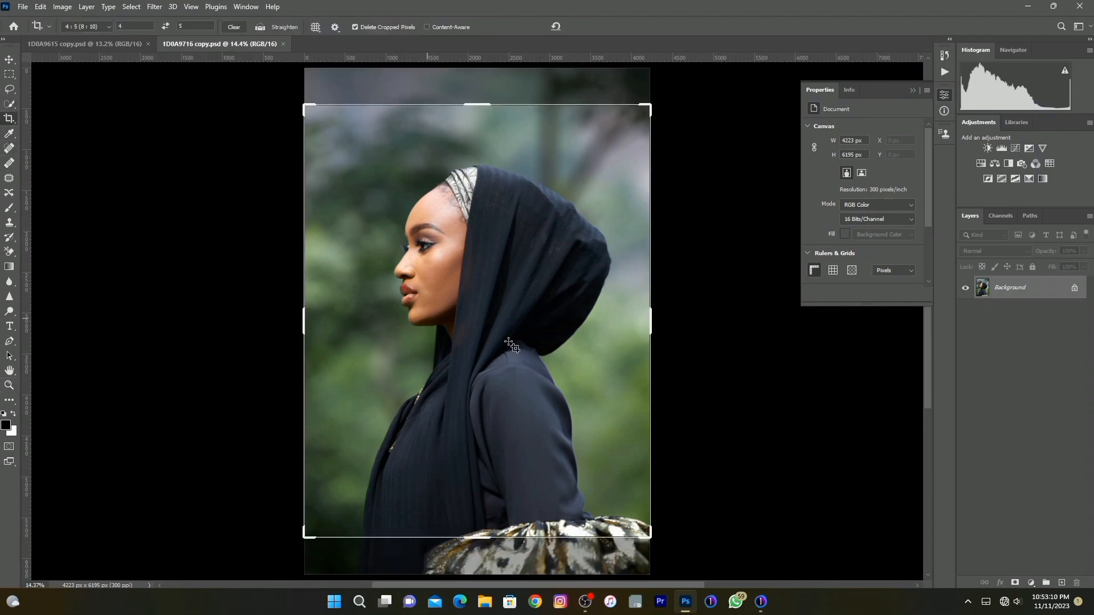
drag(452, 313, 450, 340)
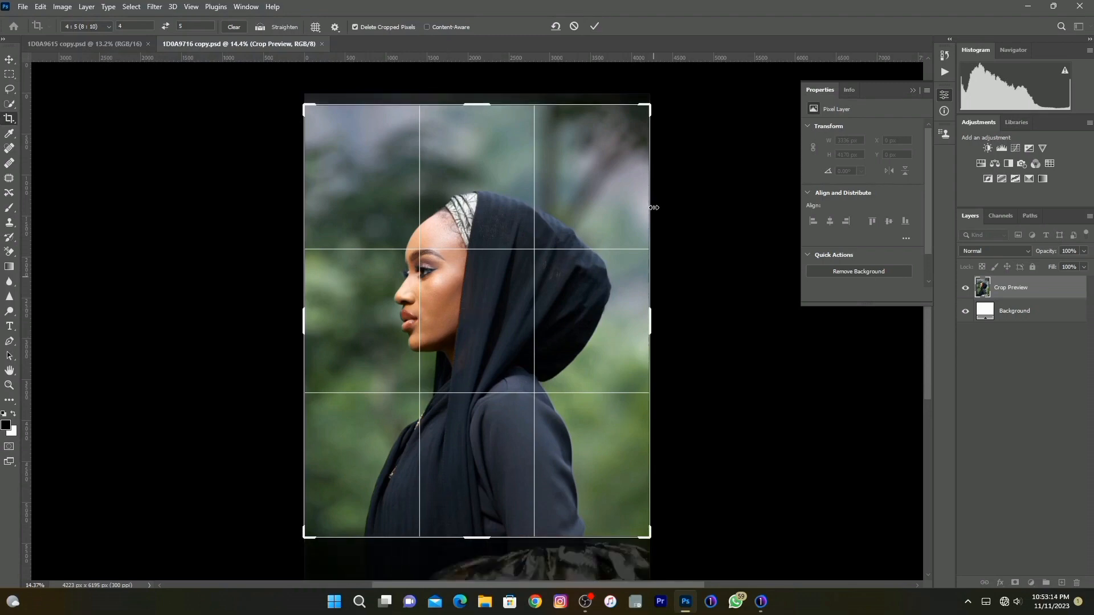
drag(644, 110, 639, 129)
drag(558, 257, 523, 283)
click(509, 267)
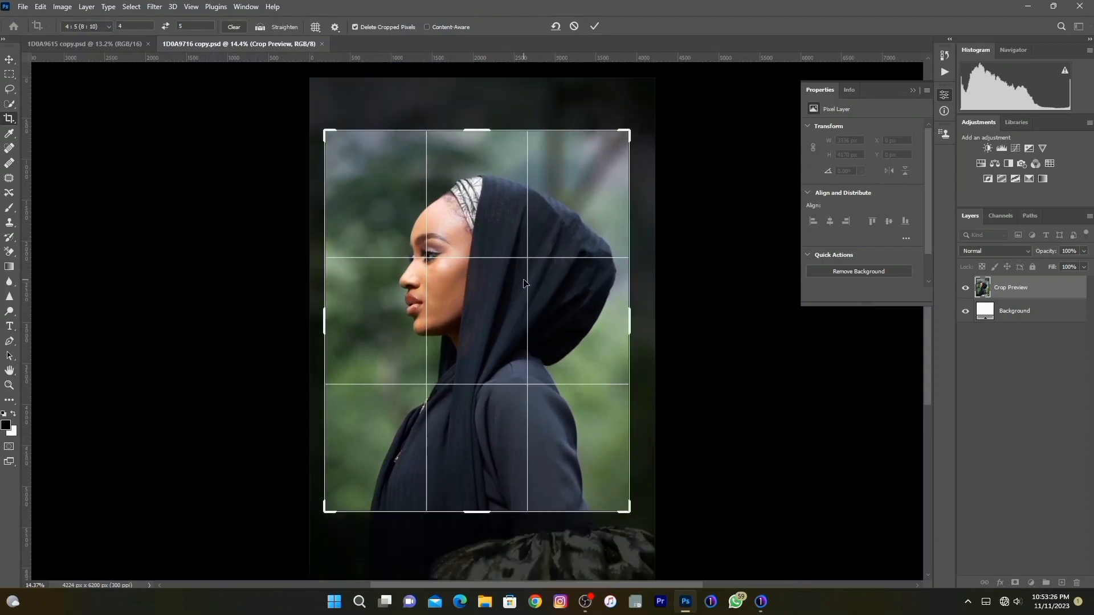
click(592, 27)
Apply the Retouch4me Heal filter to the background layer with sensitivity 100 and High Resolution on.
click(13, 387)
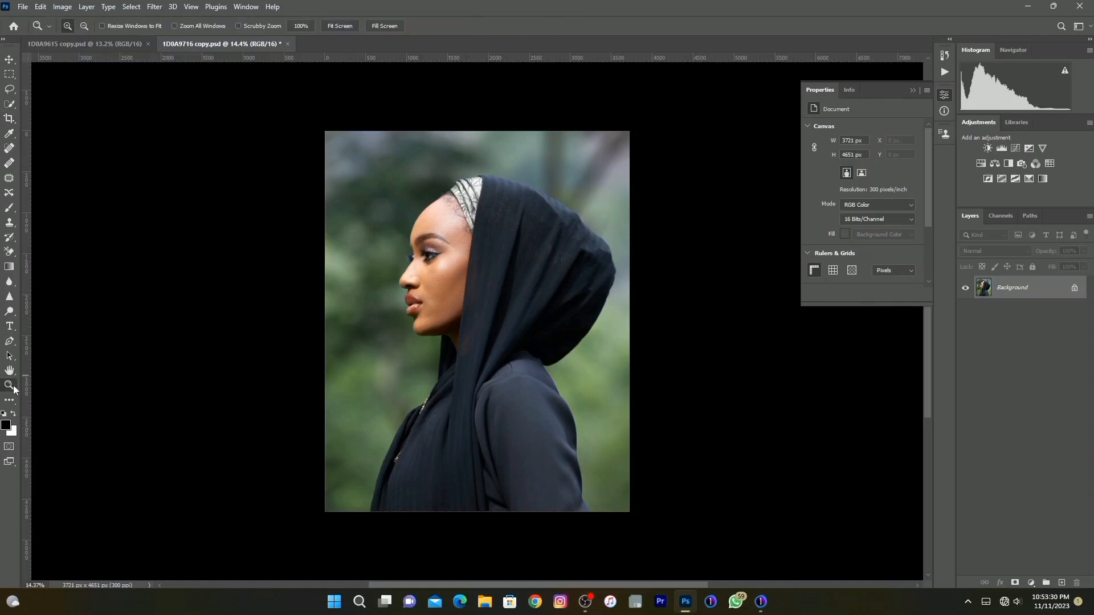
right_click(457, 329)
click(473, 335)
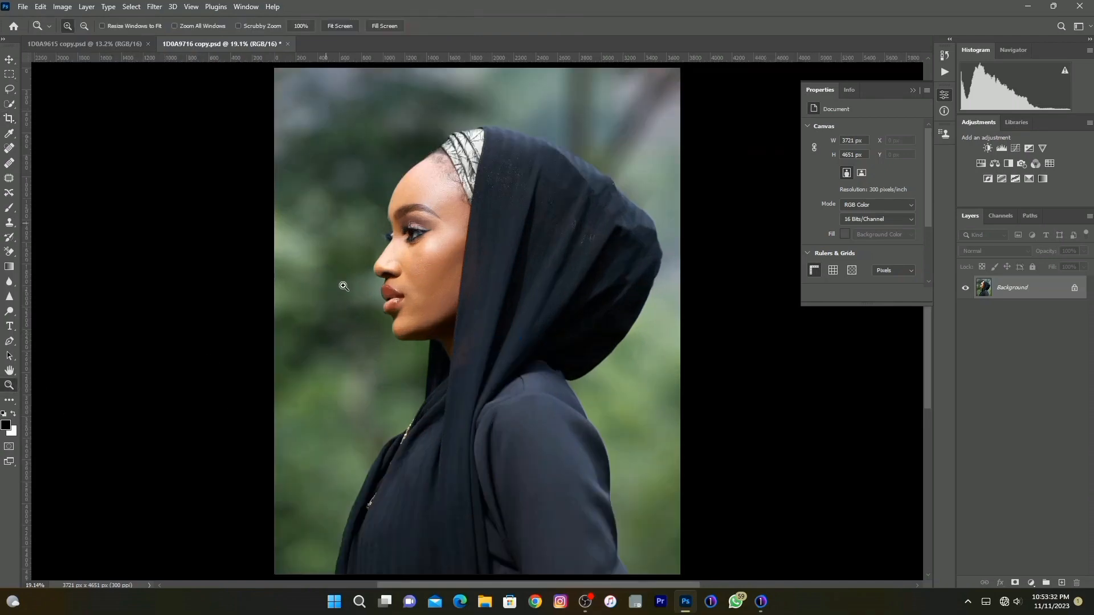
drag(309, 149, 569, 352)
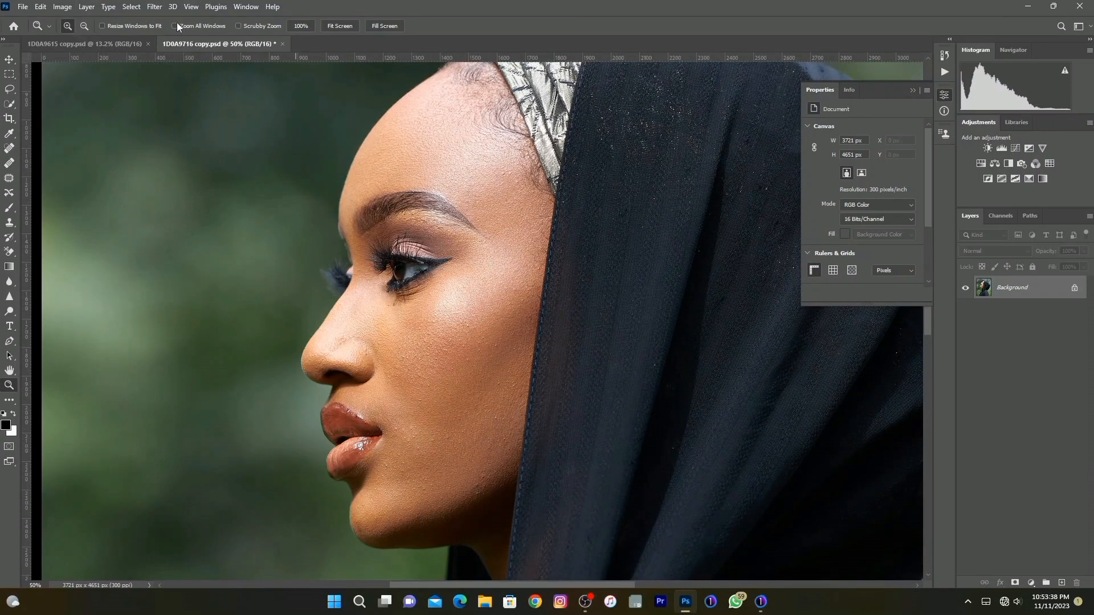
click(132, 7)
mouse_move(170, 7)
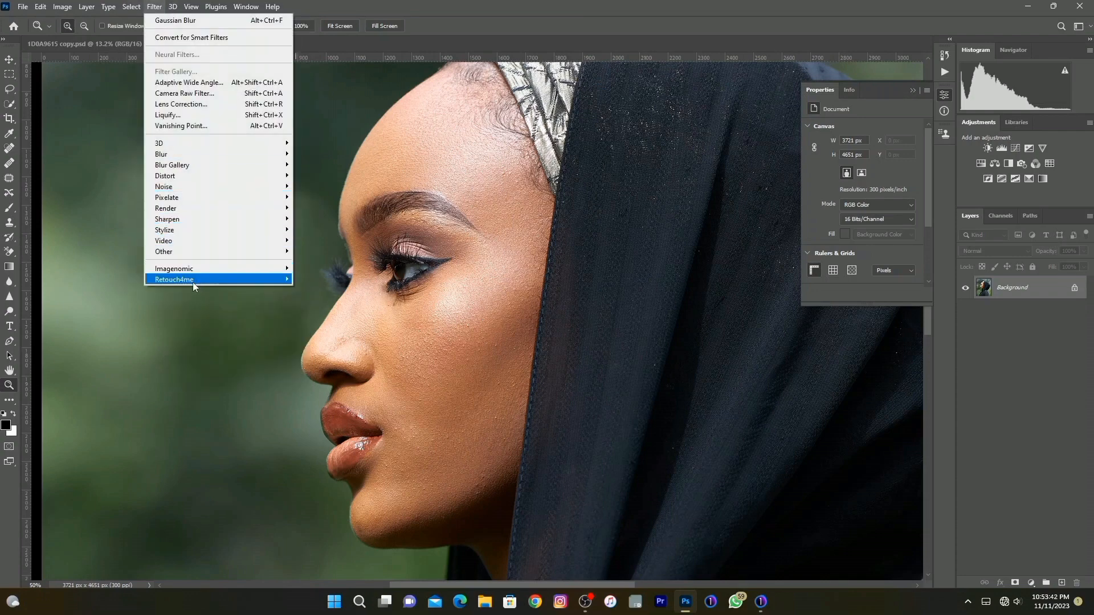
mouse_move(214, 279)
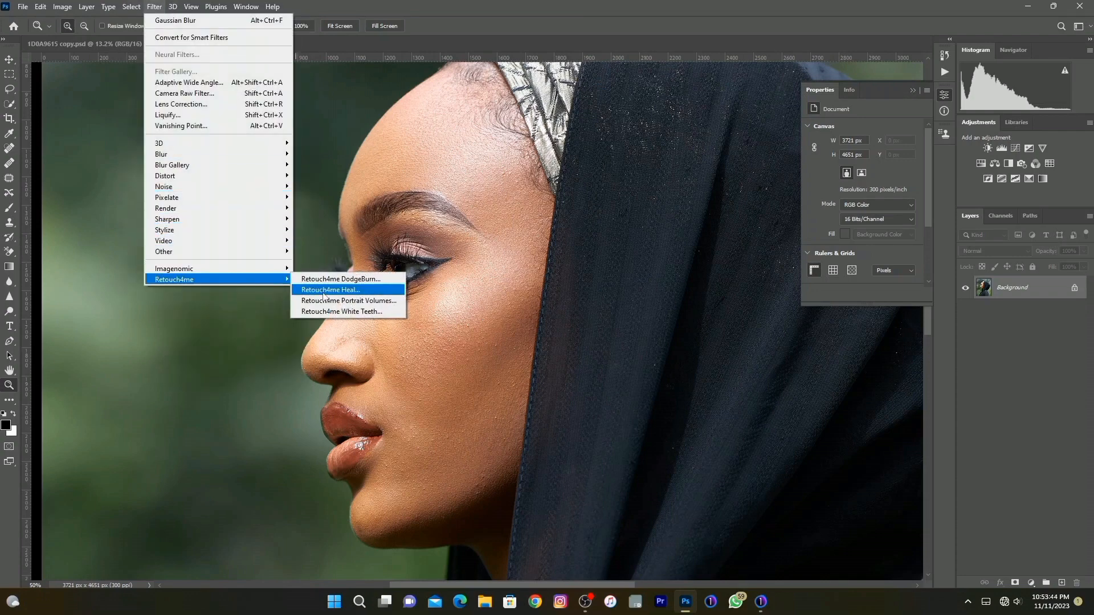
click(323, 294)
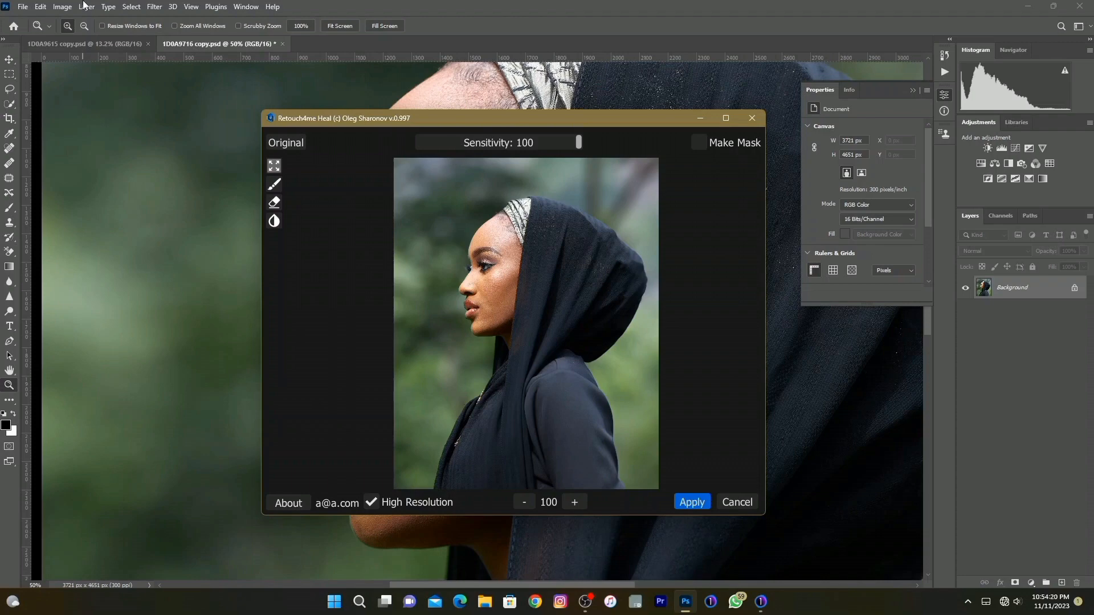
click(689, 501)
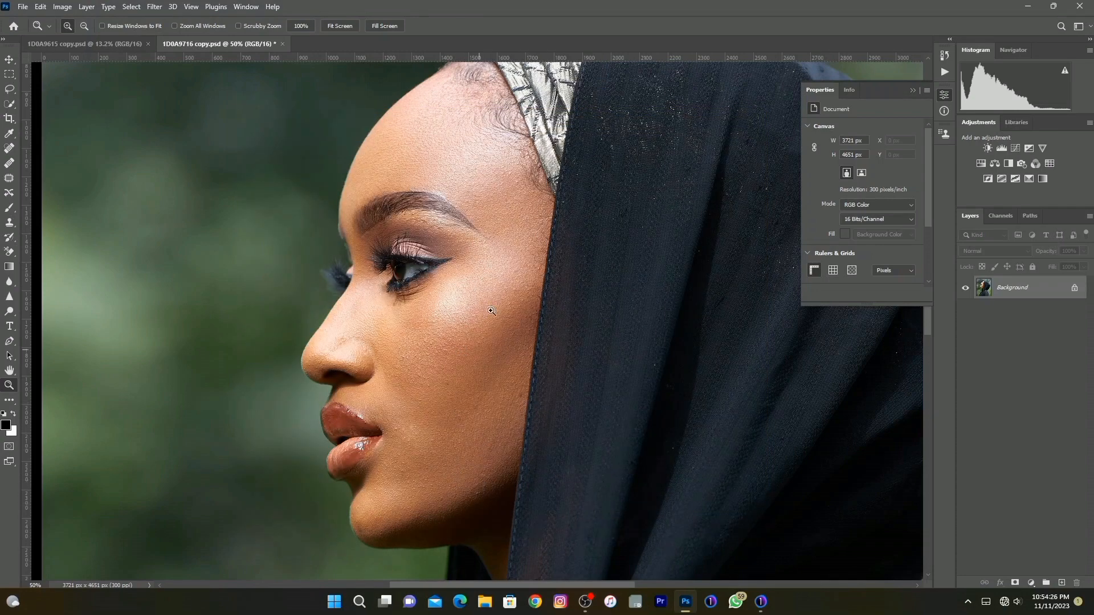
Check the healed skin, fit the whole portrait in view and refine the headscarf's outline with the Liquify filter.
scroll(464, 248, up, 1)
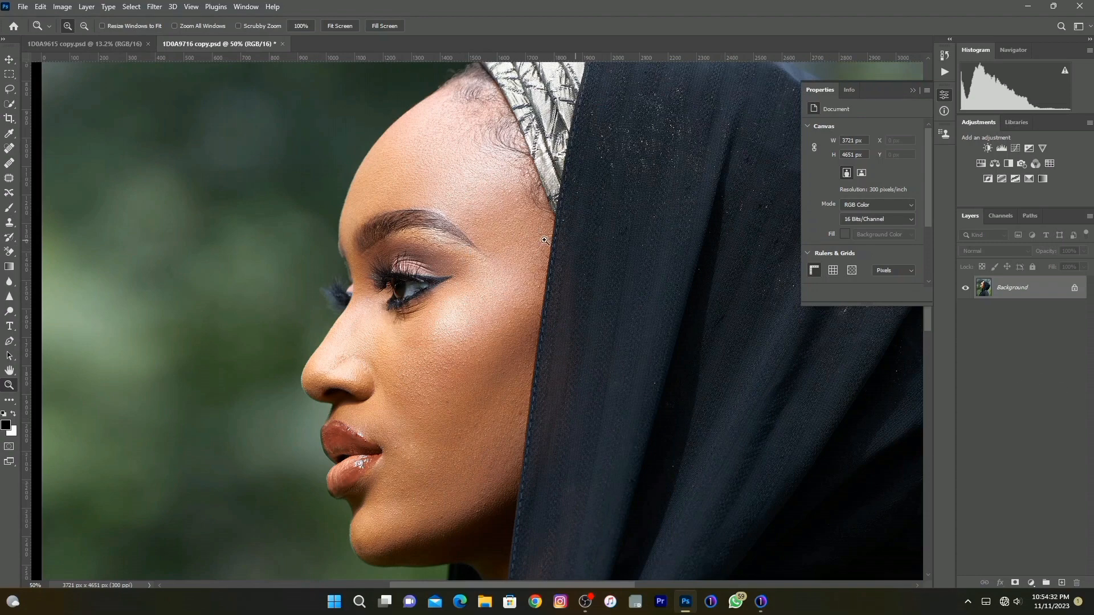
scroll(444, 305, down, 3)
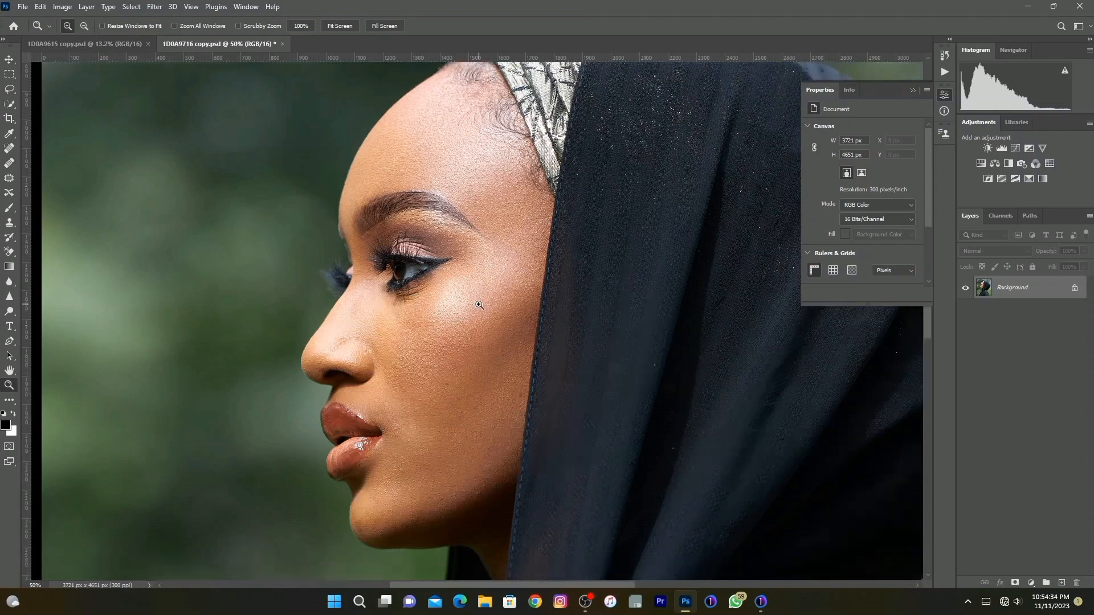
right_click(439, 311)
click(467, 317)
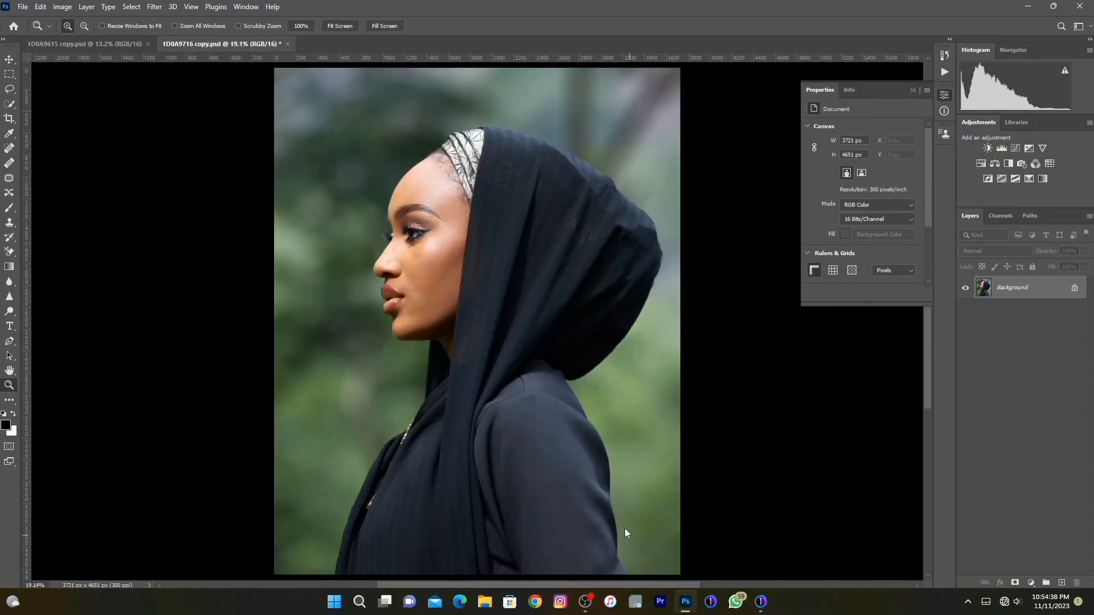
key(ctrl+shift+x)
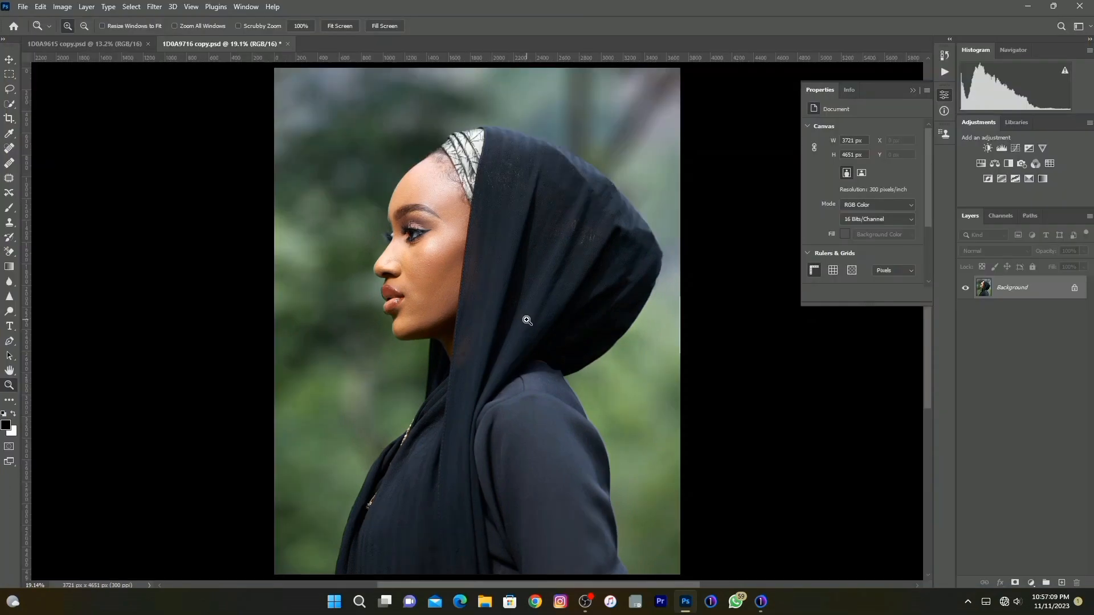
Run the frequency separation action that duplicates the background into two layers and brings up Gaussian Blur for the lower one.
drag(299, 112, 617, 372)
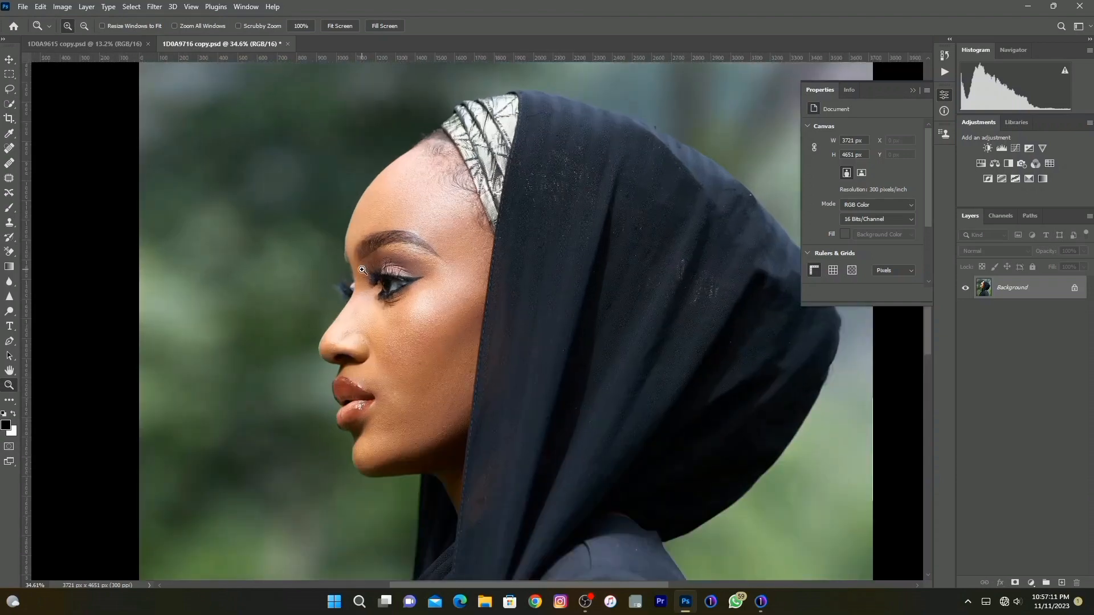
click(362, 269)
scroll(451, 448, up, 1)
key(F2)
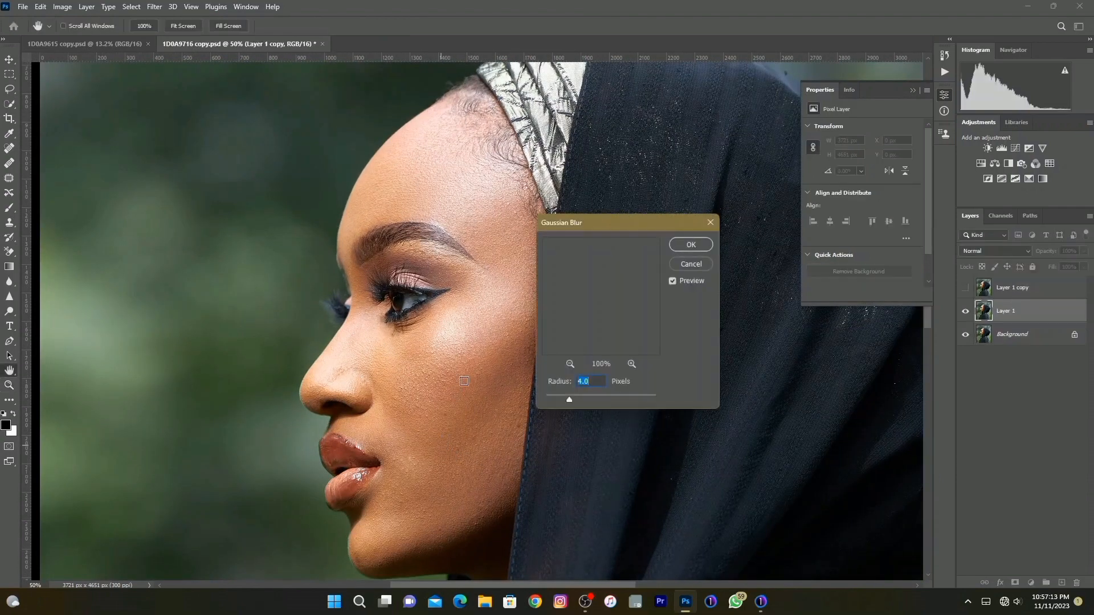
Adjust the Gaussian Blur radius until the skin texture on the lower duplicate softens, and complete the frequency separation.
key(space)
drag(455, 425, 452, 396)
click(568, 400)
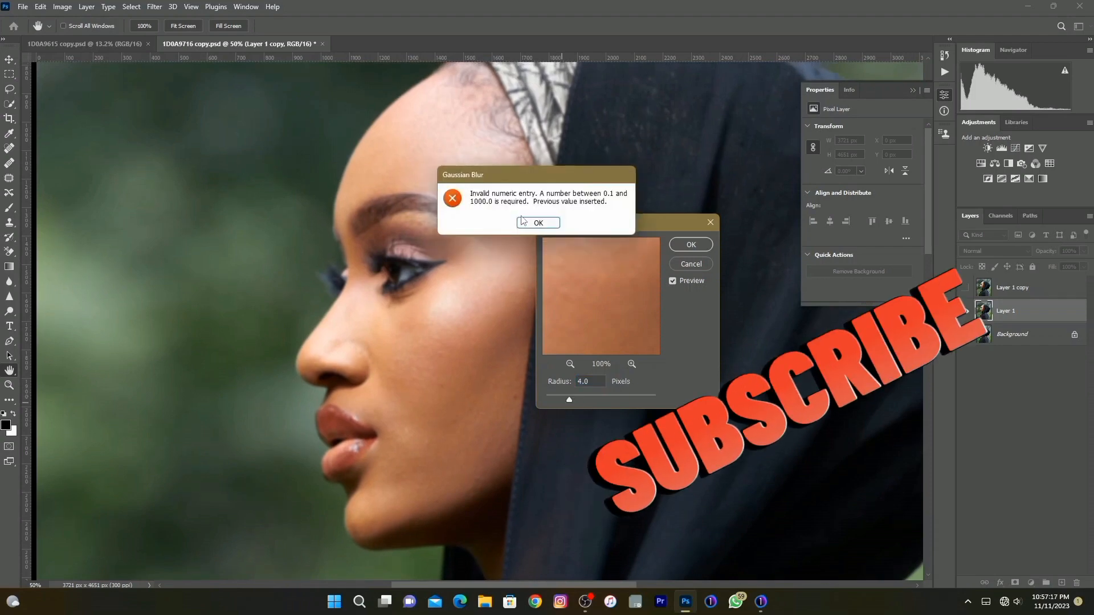
key(Return)
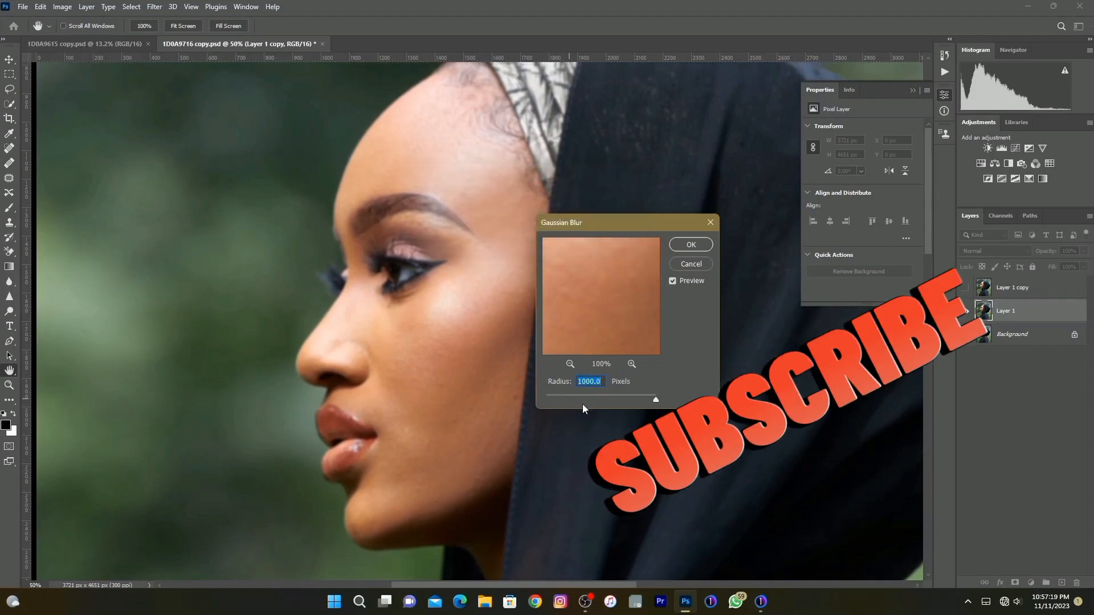
click(568, 399)
click(464, 345)
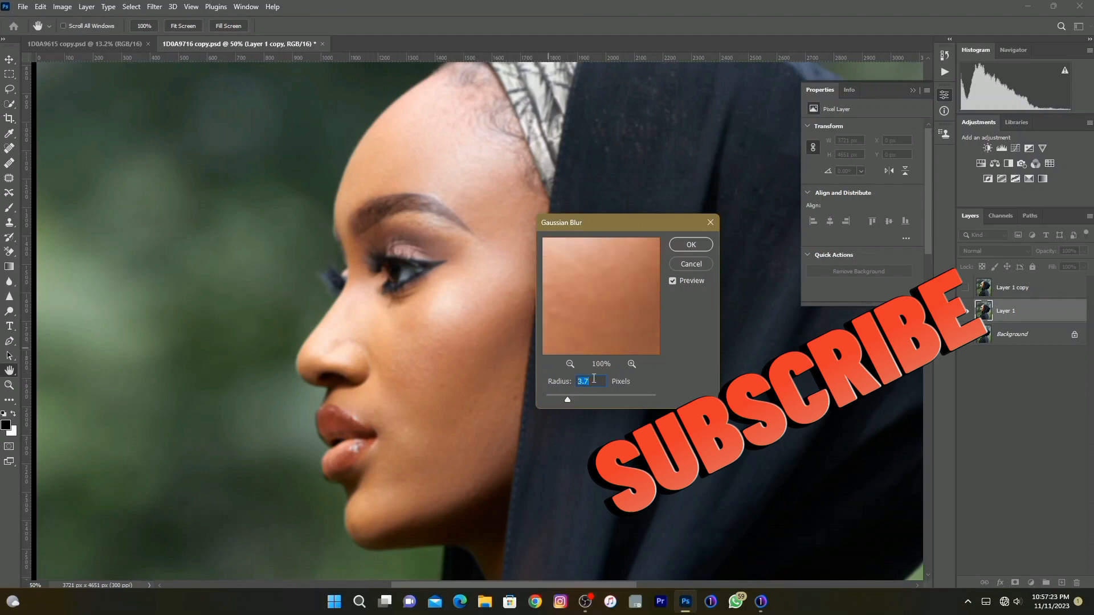
drag(572, 397, 571, 400)
click(683, 249)
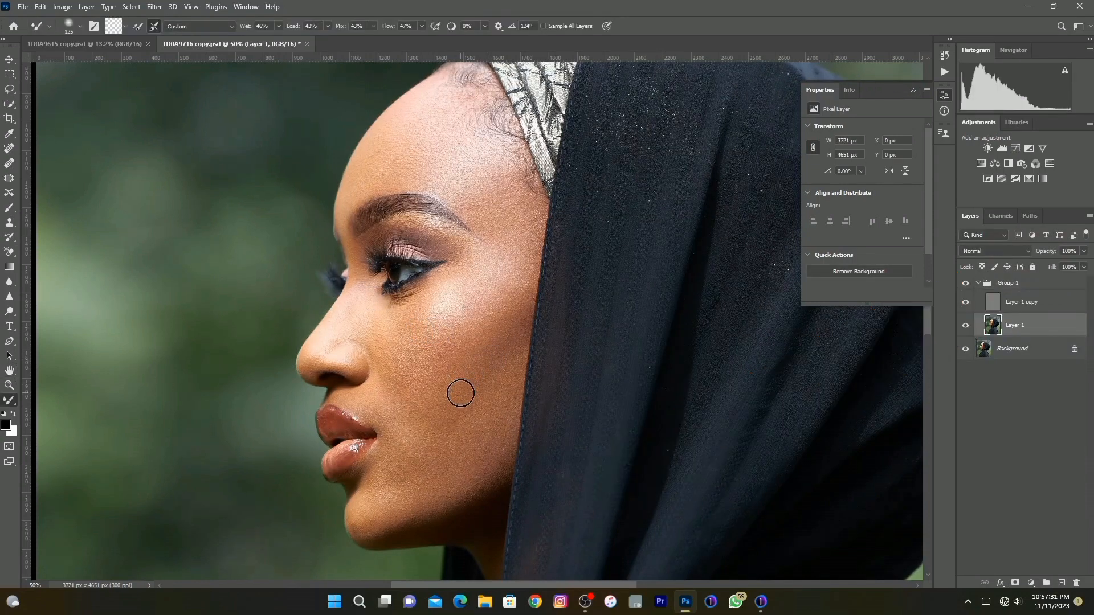
Blend the skin tones across the face on Layer 1 with the Mixer Brush, varying its size around 125 to 150 px.
key(bracketright)
key(bracketleft)
key(bracketleft)
key(bracketleft)
key(bracketleft)
key(bracketright)
key(bracketright)
key(bracketright)
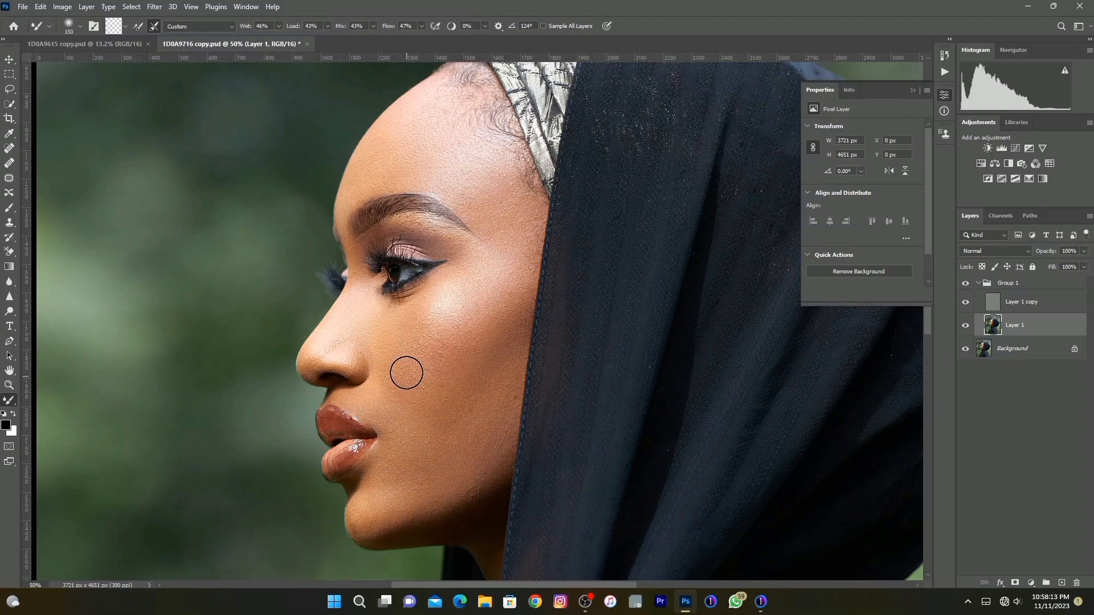
key(bracketright)
key(bracketright)
scroll(433, 433, down, 3)
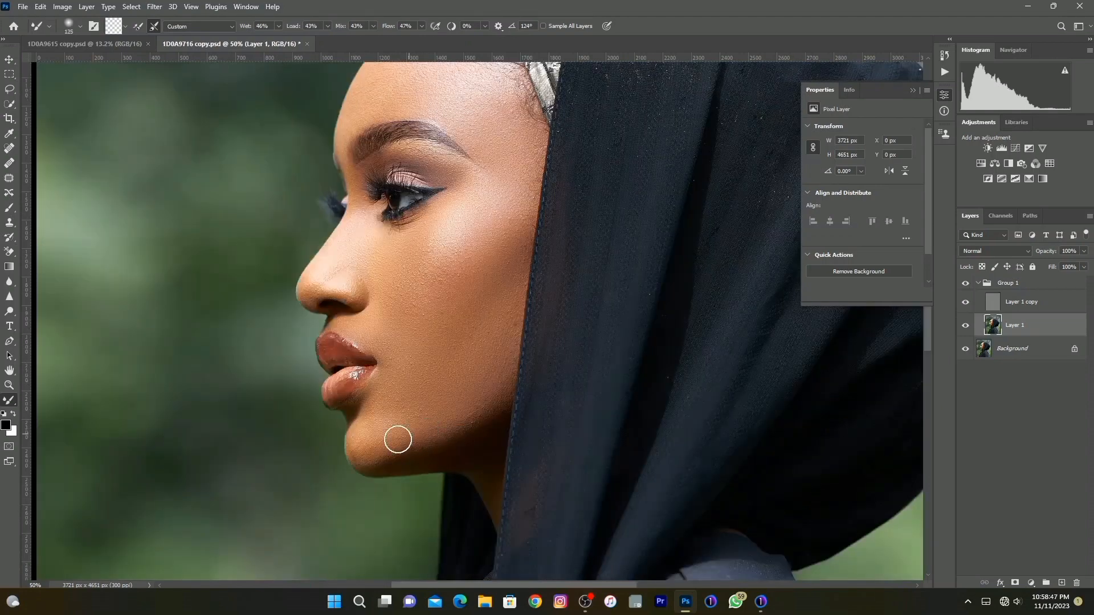
scroll(419, 328, up, 3)
Compare the portrait with and without the frequency separation group, at full frame and up close.
key(z)
click(965, 283)
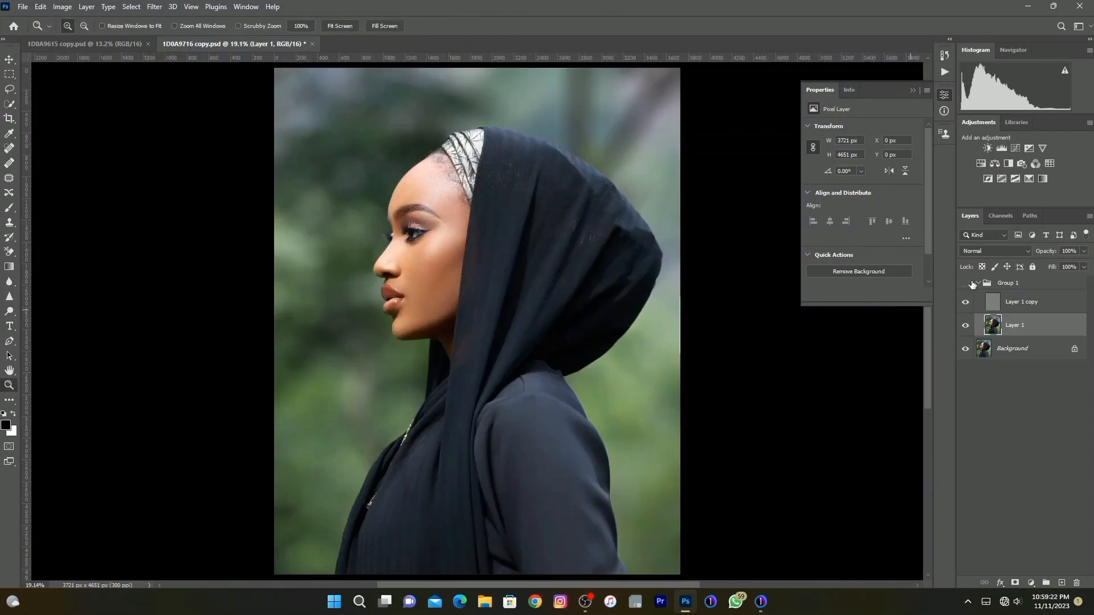
click(965, 283)
click(393, 154)
key(b)
key(z)
right_click(484, 341)
click(494, 348)
Add a Color Lookup adjustment layer at the top of Group 1.
click(1025, 433)
click(1031, 583)
click(542, 345)
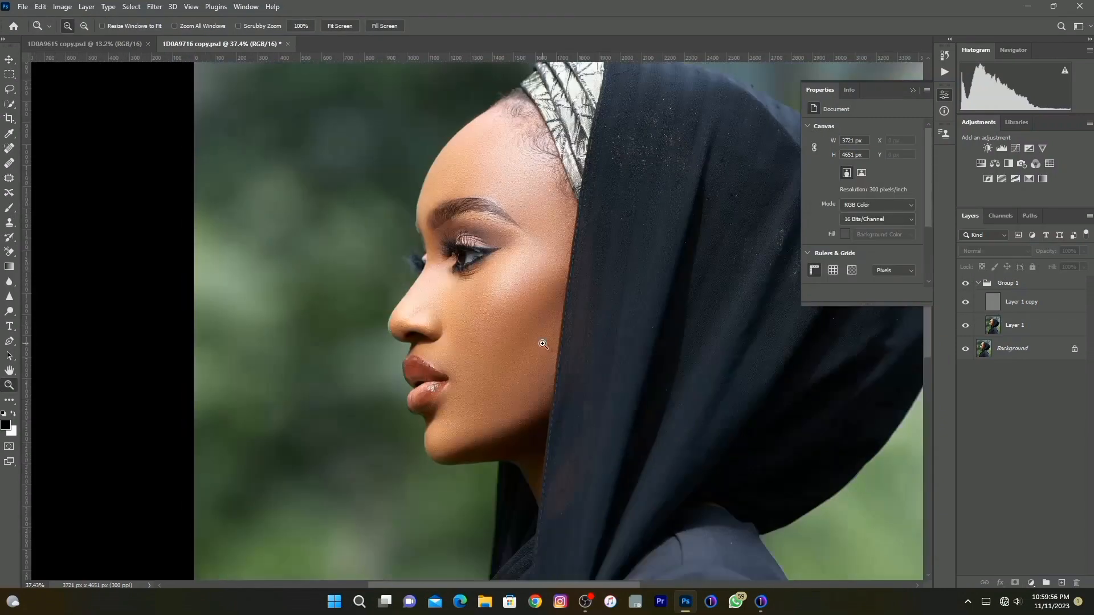
right_click(542, 344)
click(551, 350)
click(1030, 583)
click(1030, 583)
click(1030, 583)
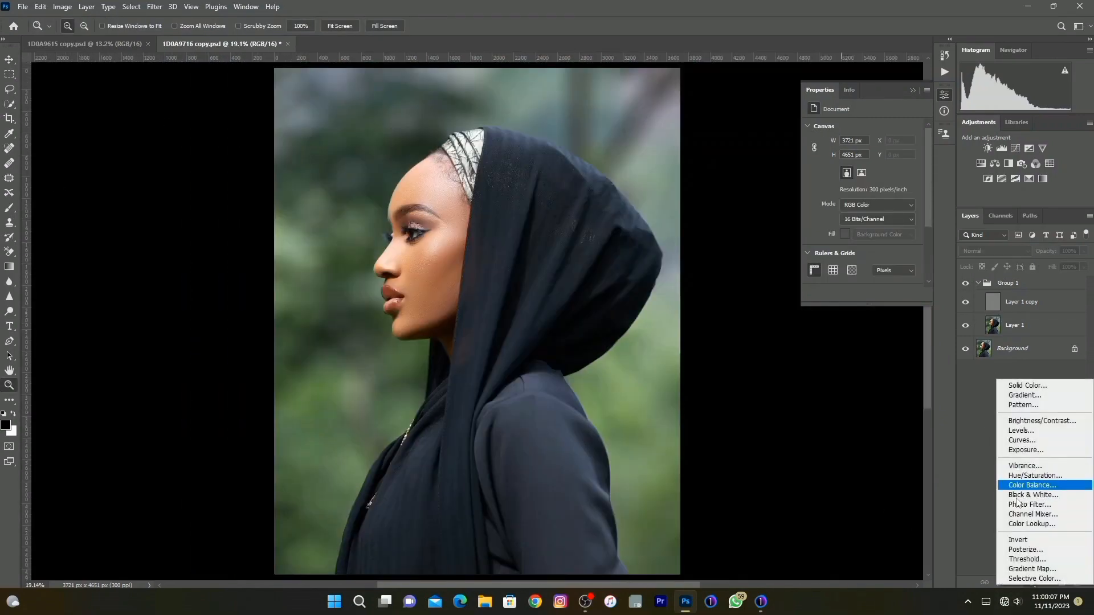
click(1031, 523)
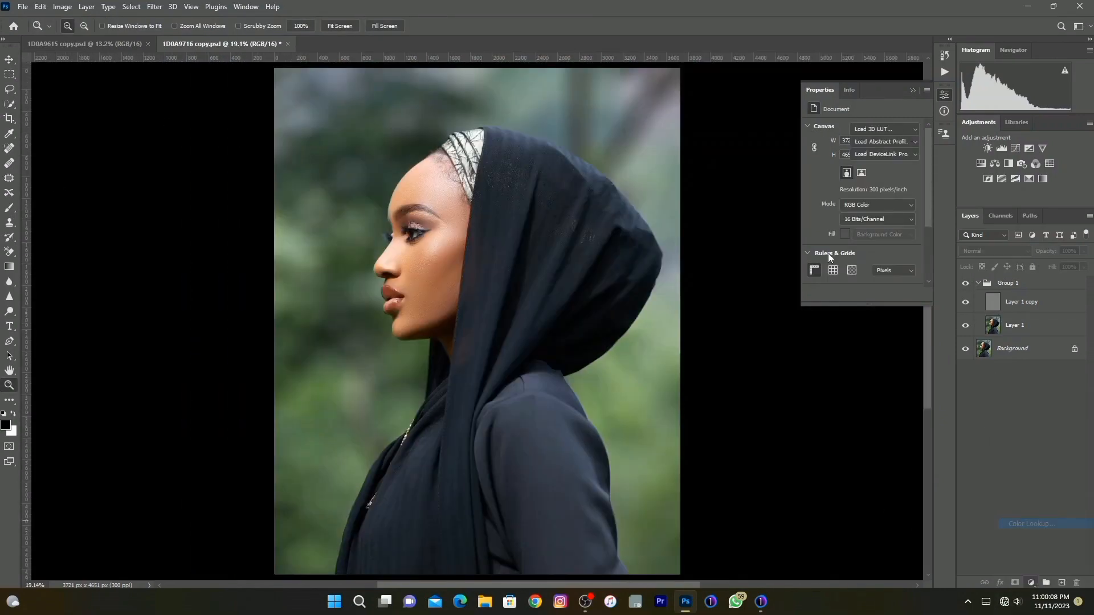
Load the Chocolate tone.CUBE file from the LUTS folder as the adjustment layer's 3D LUT.
click(891, 135)
click(867, 146)
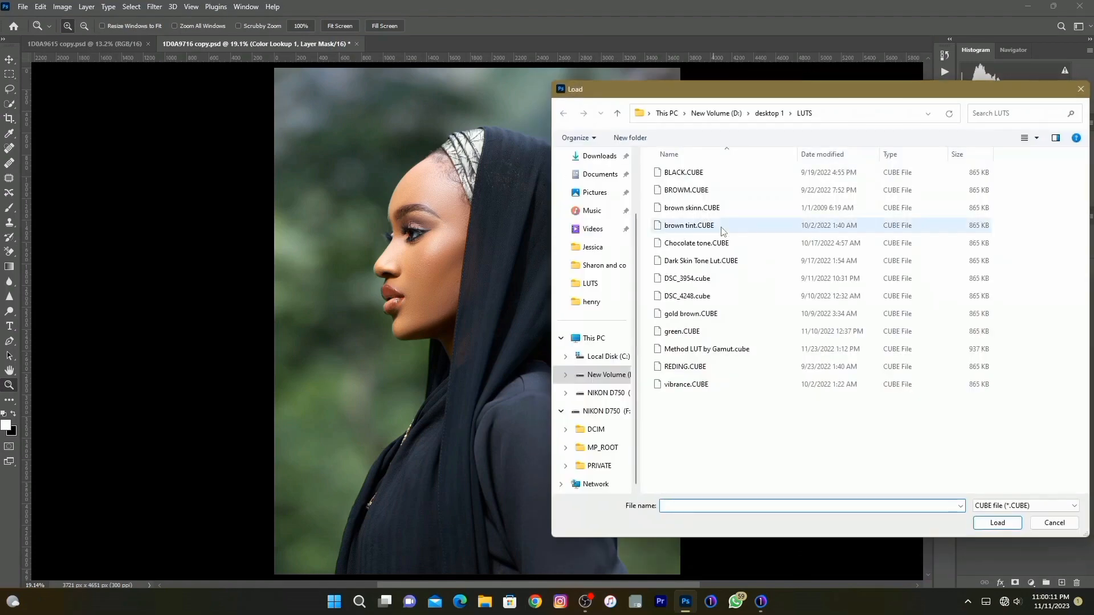
click(681, 244)
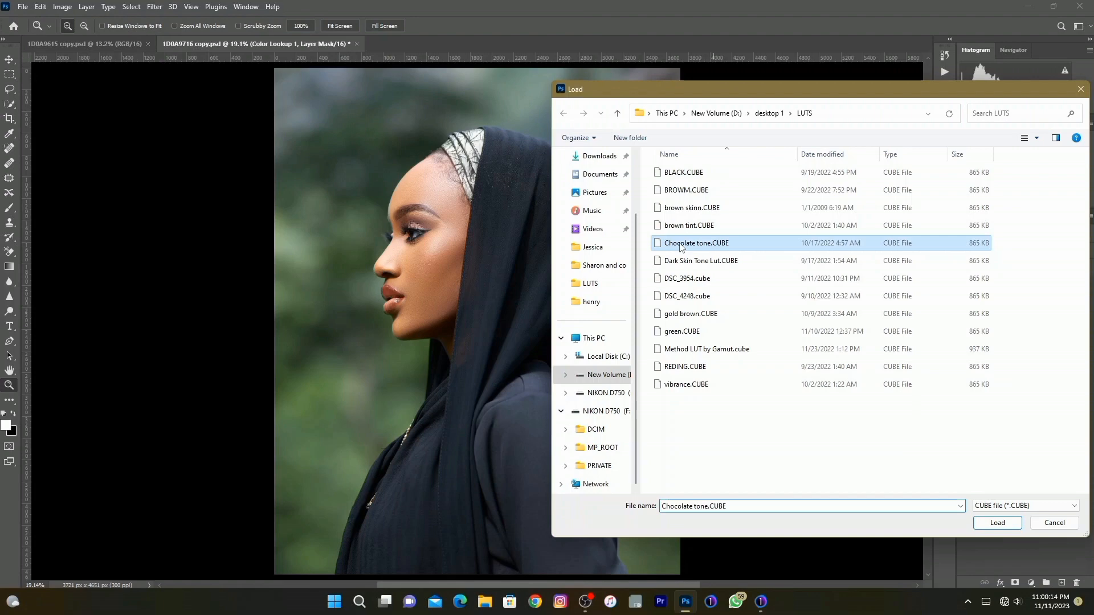
click(994, 522)
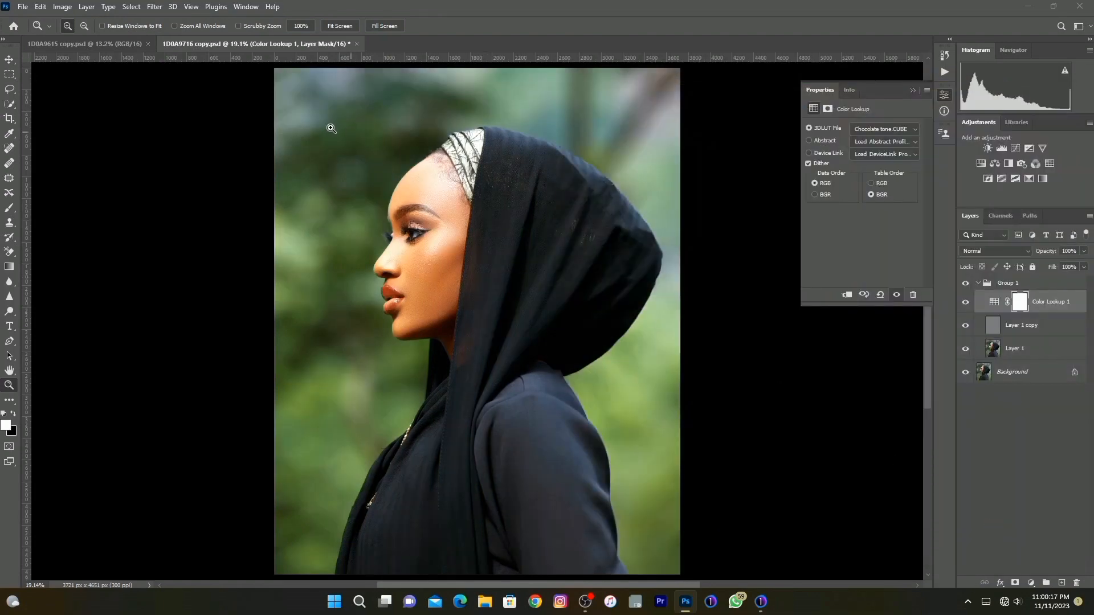
Examine the color lookup's effect on the face up close and compare the full portrait with and without it.
drag(331, 128, 547, 388)
right_click(485, 320)
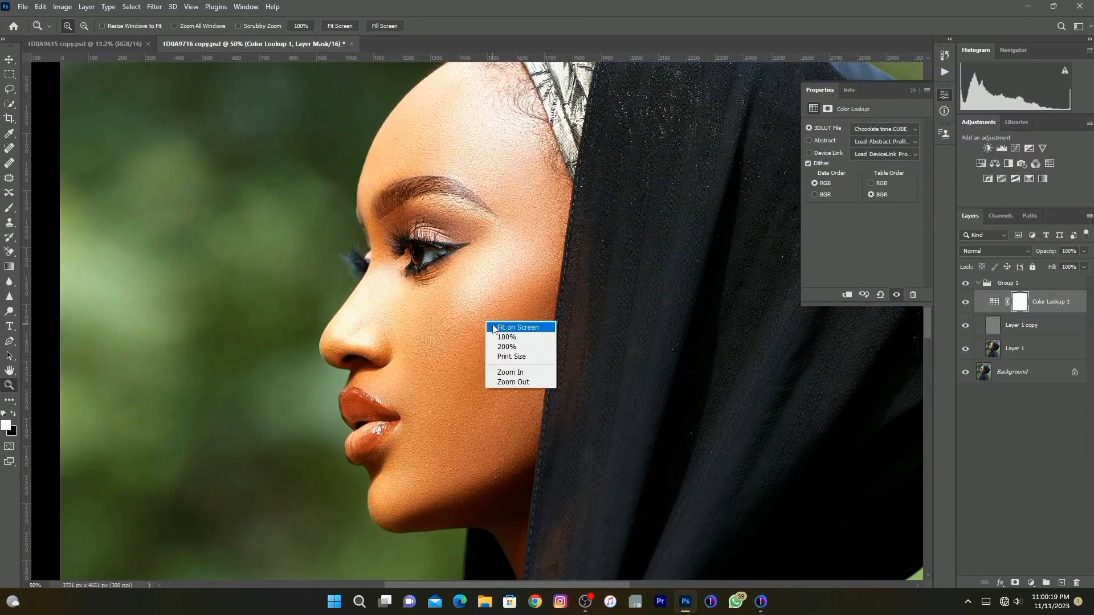
click(494, 324)
click(966, 306)
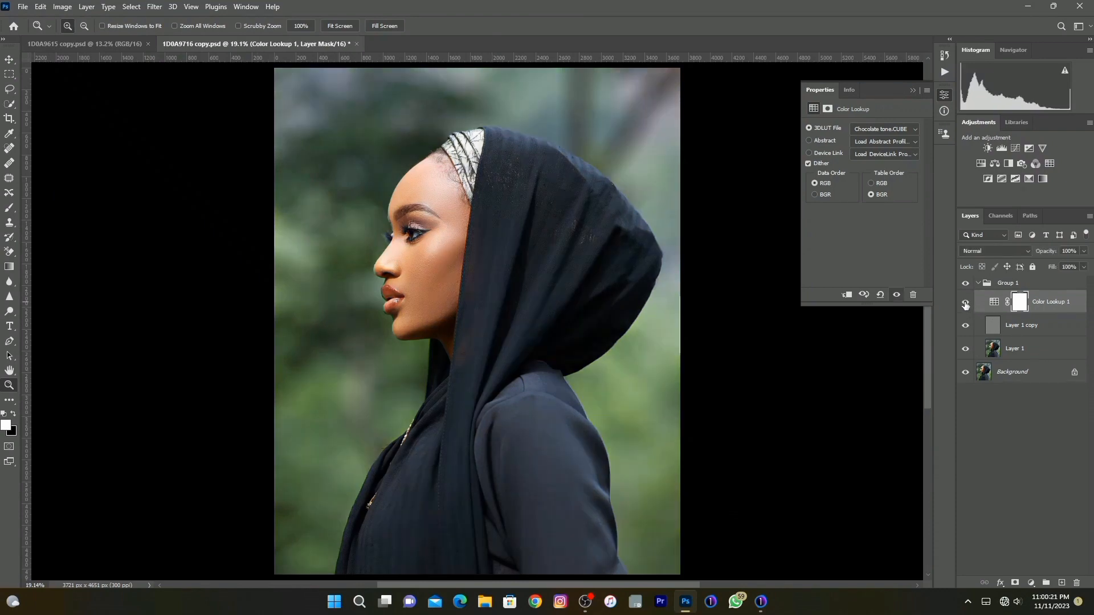
click(966, 306)
click(966, 306)
click(965, 306)
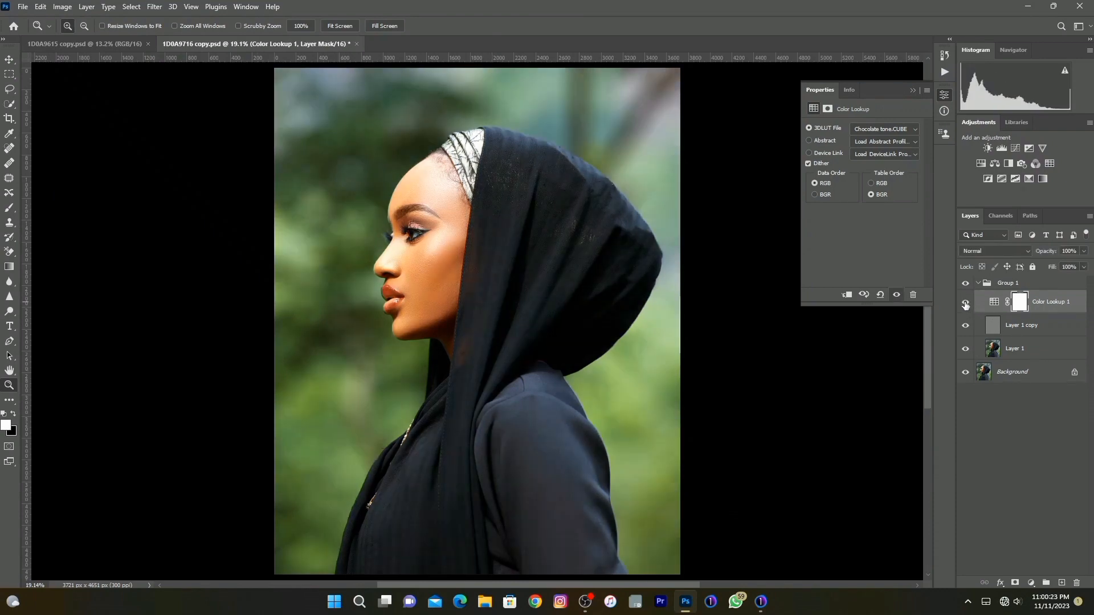
Apply the Background layer's RGB image, inverted, to the Color Lookup mask with Multiply blending at 100% opacity.
click(62, 7)
click(83, 175)
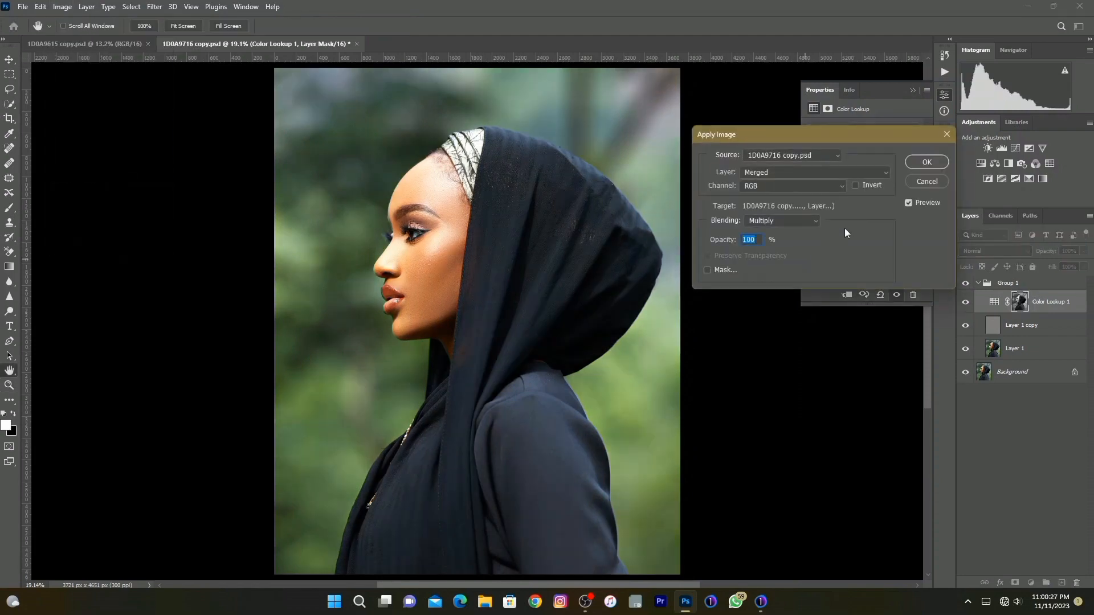
click(771, 175)
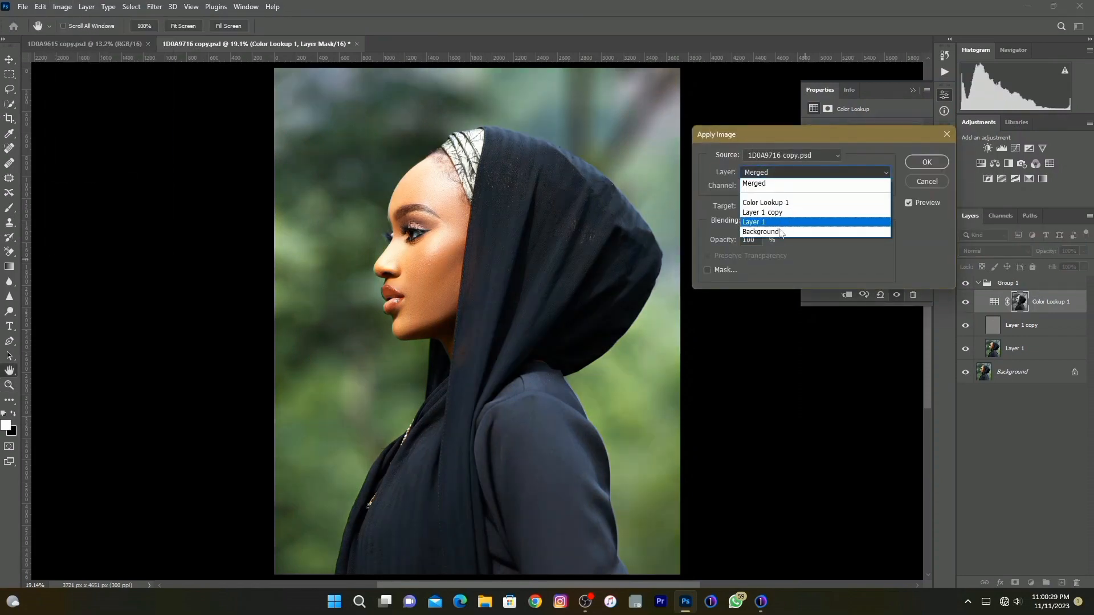
click(777, 229)
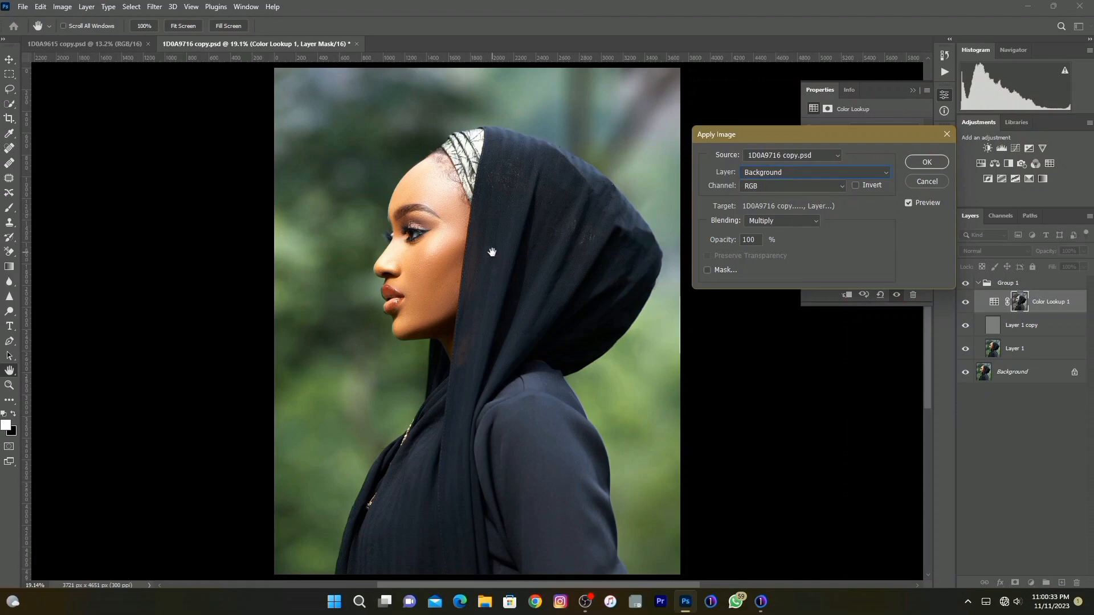
click(857, 186)
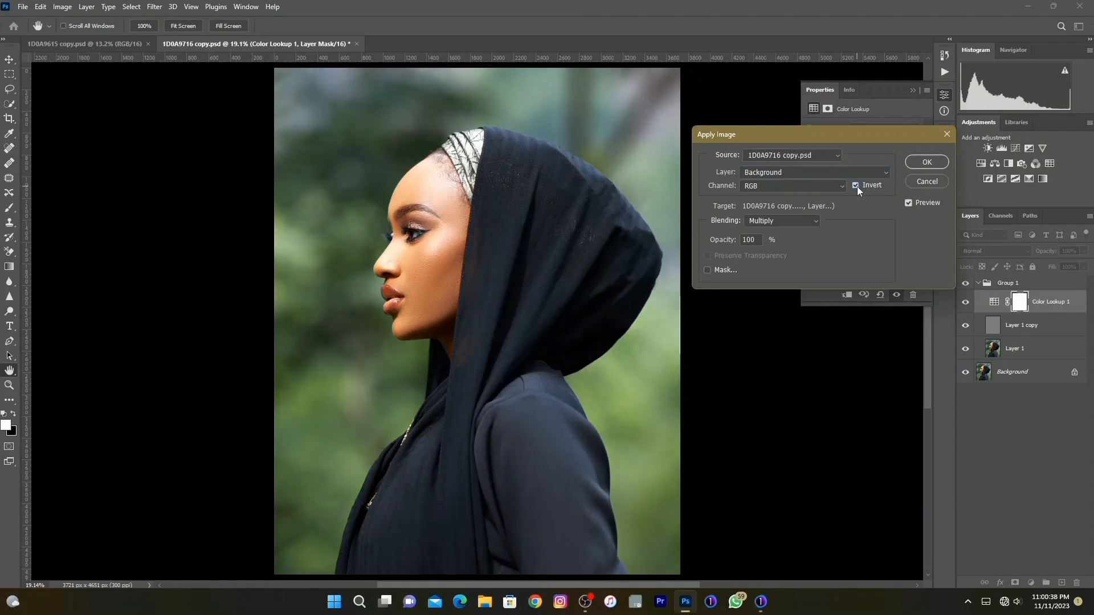
click(913, 162)
Compare the portrait with and without the masked color lookup and examine the face up close.
click(965, 305)
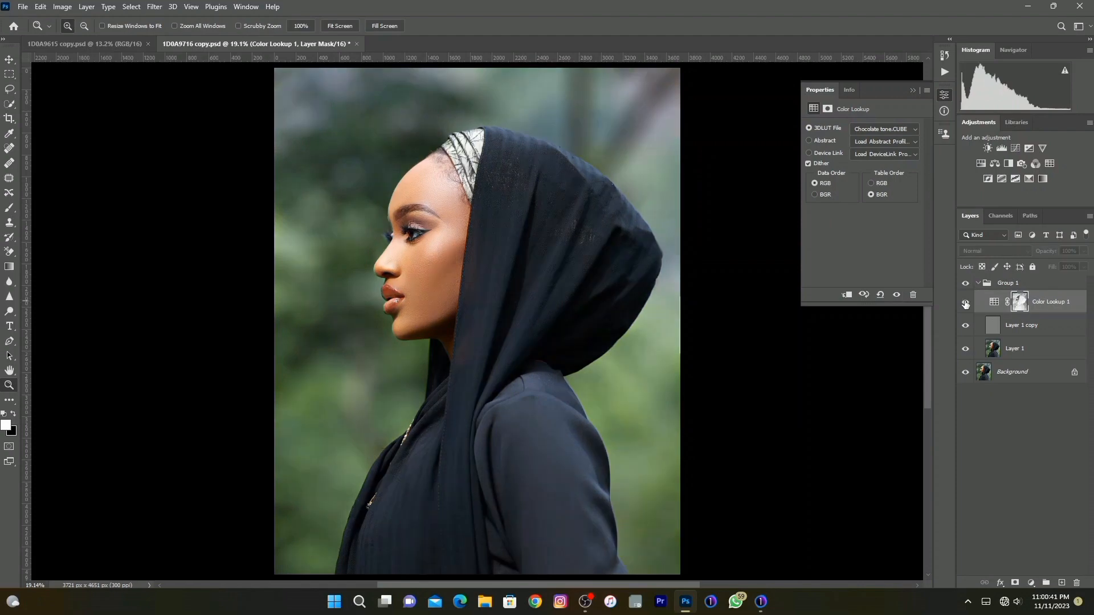
click(965, 305)
click(965, 305)
click(965, 305)
click(444, 390)
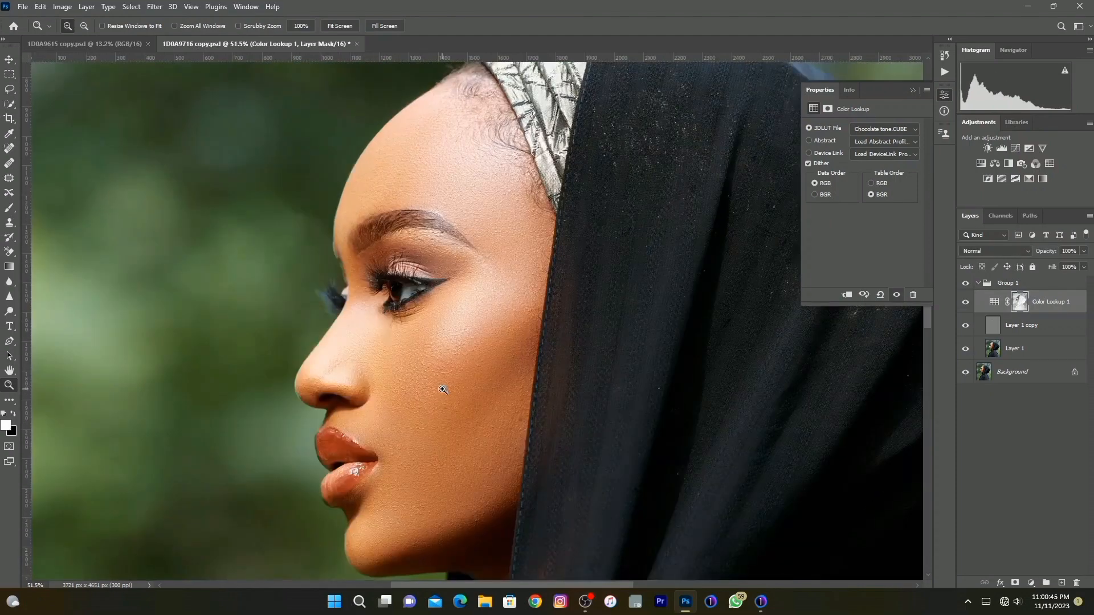
right_click(448, 375)
click(458, 382)
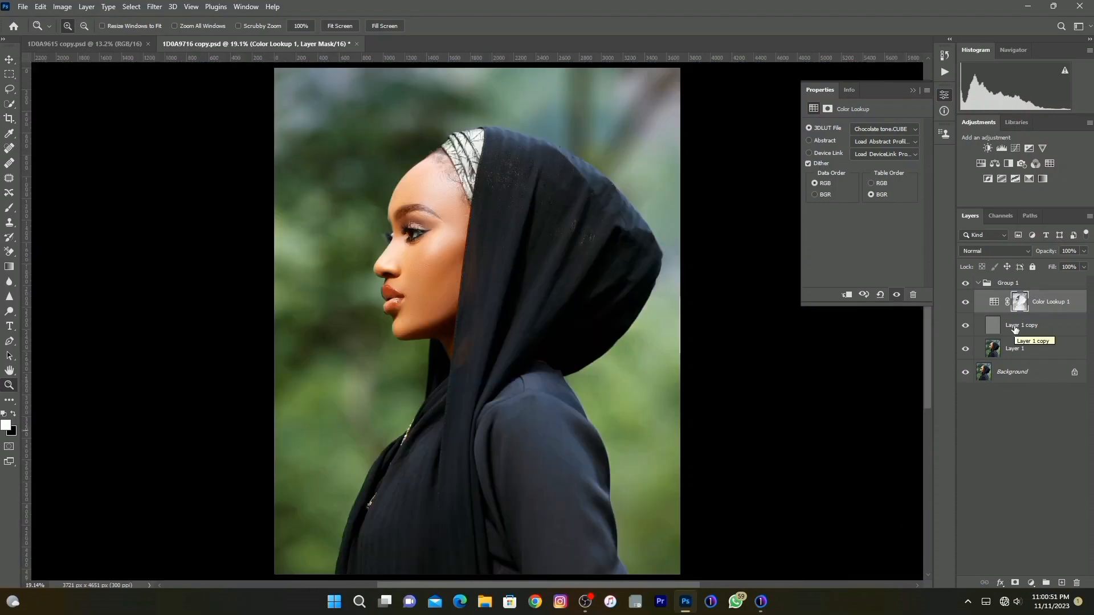
Add a Curves adjustment layer above the color lookup, set its blend mode to Screen and invert its mask to black.
click(1033, 583)
click(1032, 583)
click(1033, 583)
click(1013, 440)
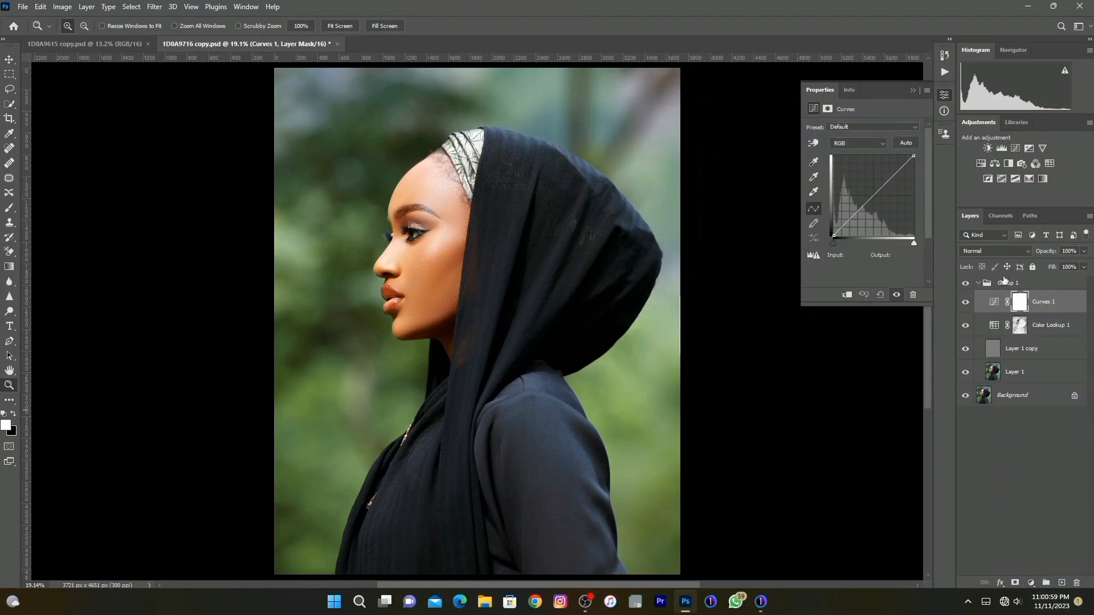
click(995, 250)
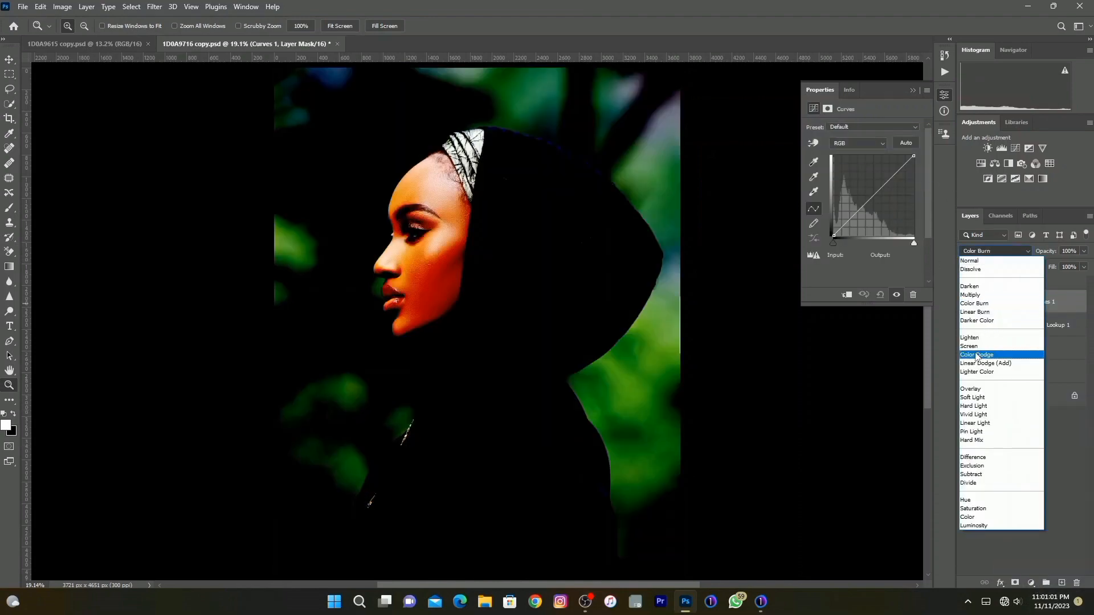
click(975, 347)
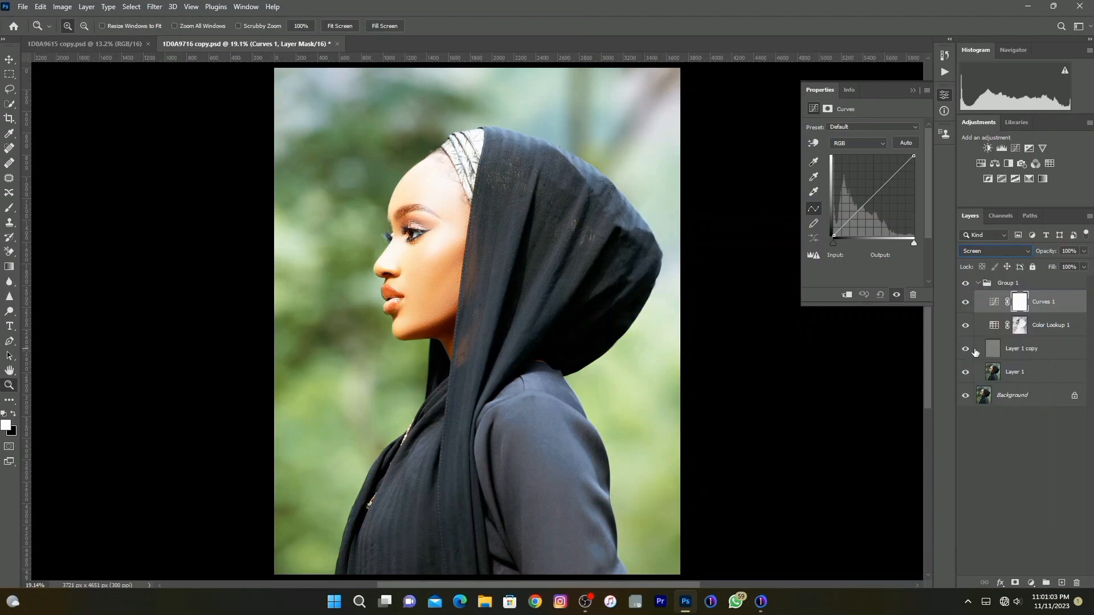
key(ctrl+i)
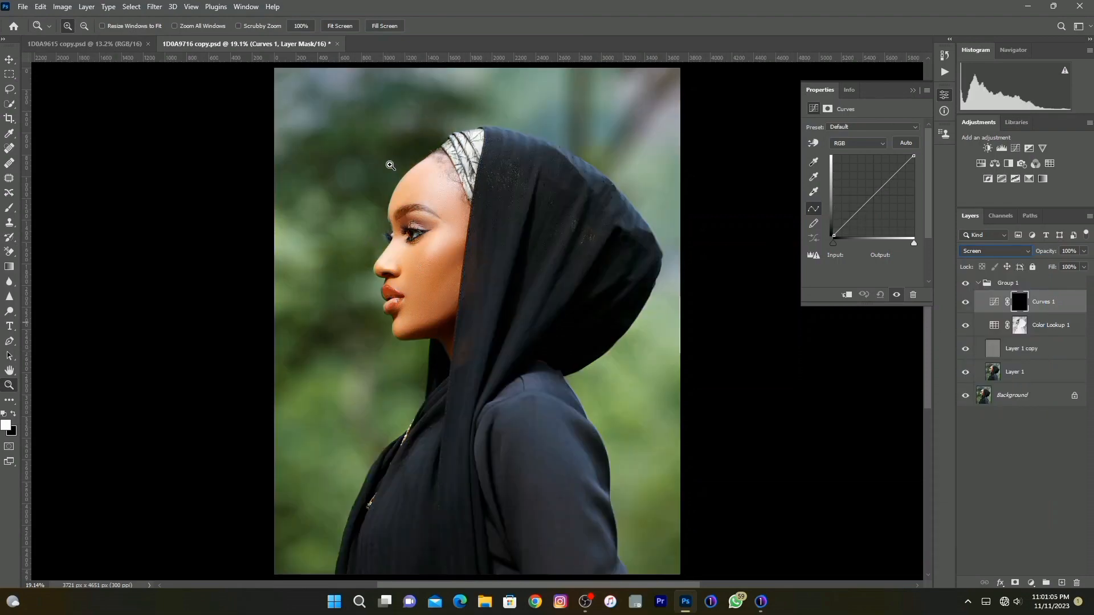
Brush white at 1% flow on the Screen curves mask to subtly lighten the face, adjusting the brush size to about 100 px.
double_click(456, 187)
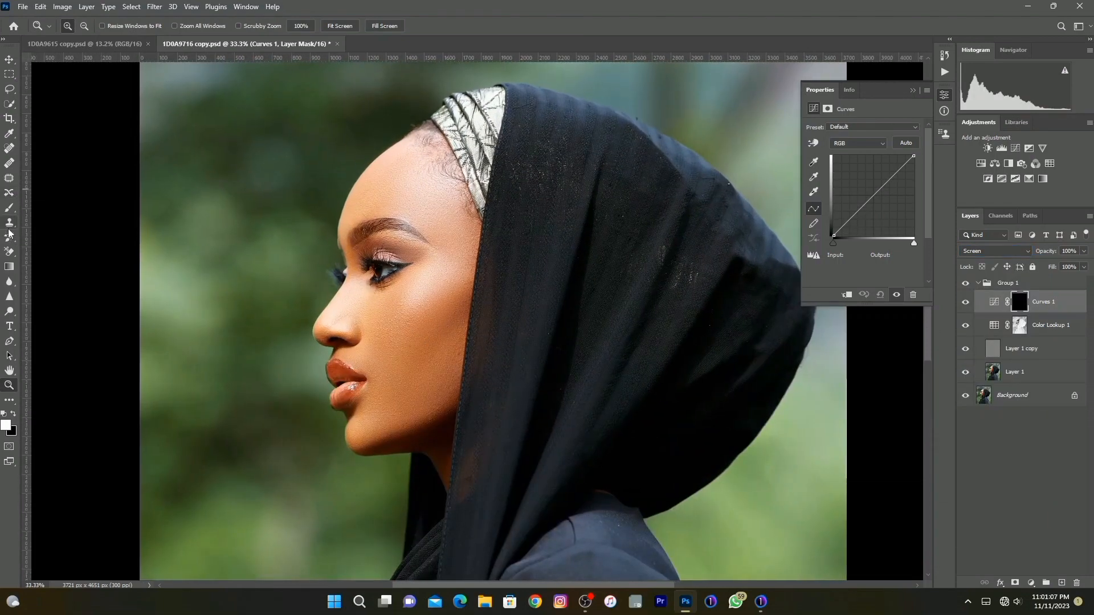
click(9, 209)
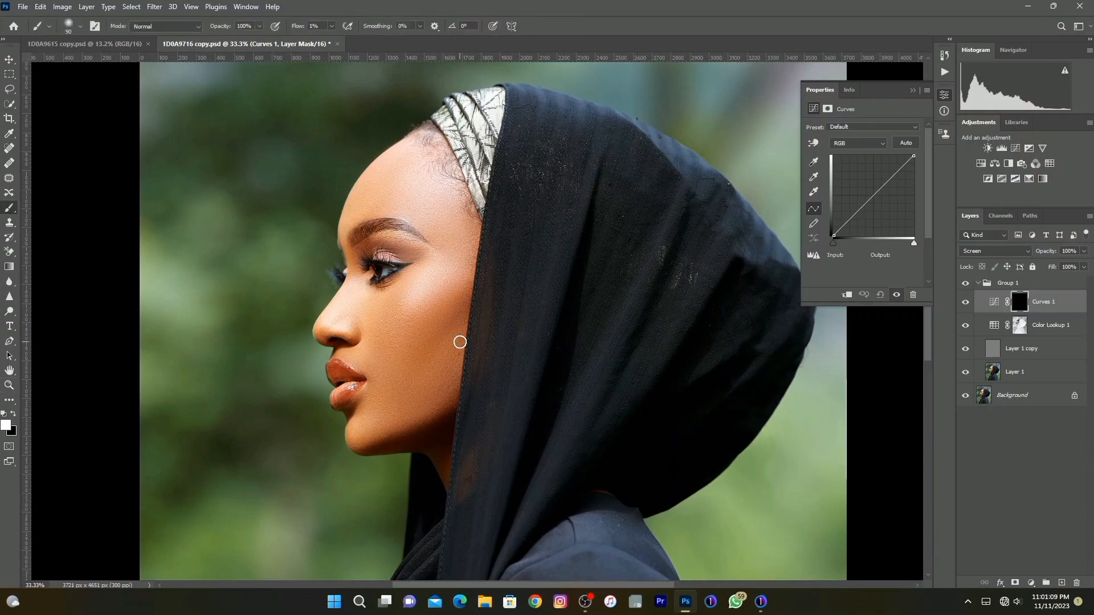
alt+scroll(464, 337, up, 5)
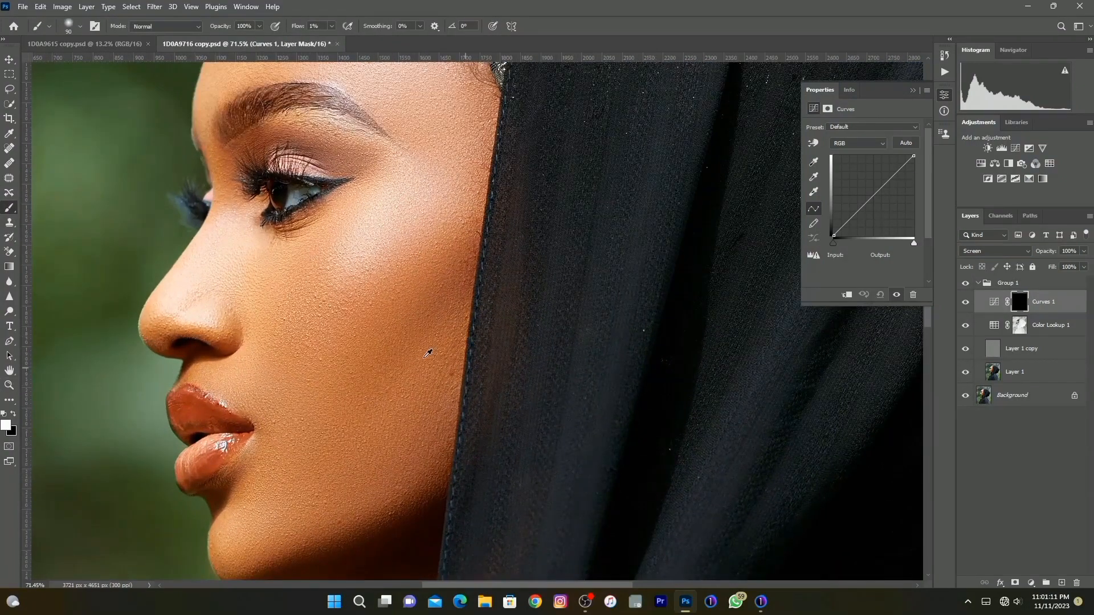
alt+scroll(429, 353, down, 3)
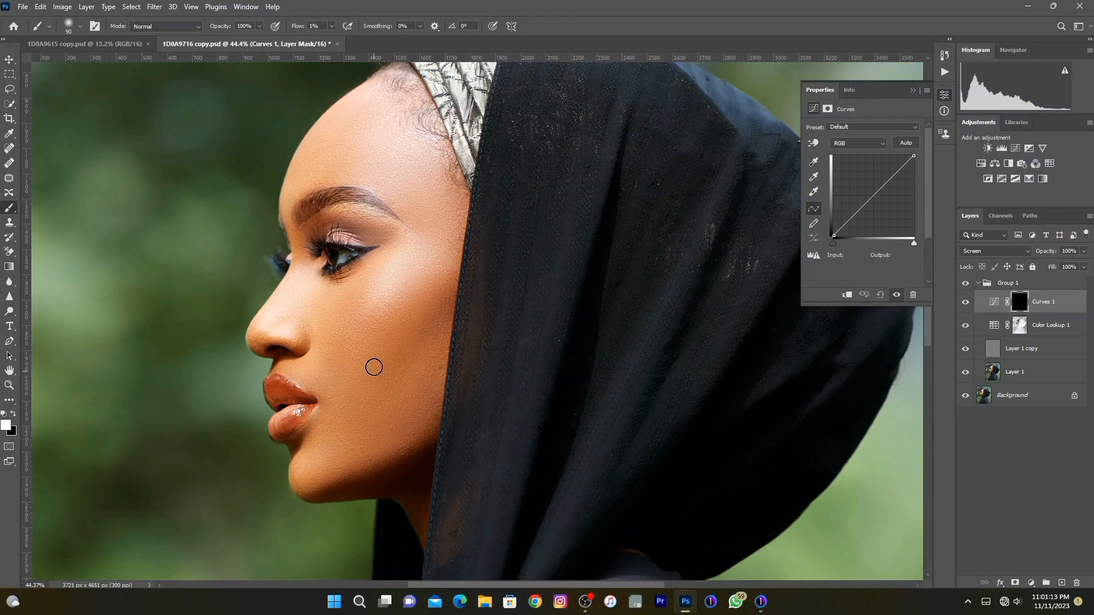
key(bracketright)
key(bracketright)
key(bracketright)
key(bracketleft)
key(bracketright)
key(bracketleft)
key(bracketleft)
Move the Curves 1 layer out of Group 1 to above it and hide the group.
drag(999, 311, 987, 277)
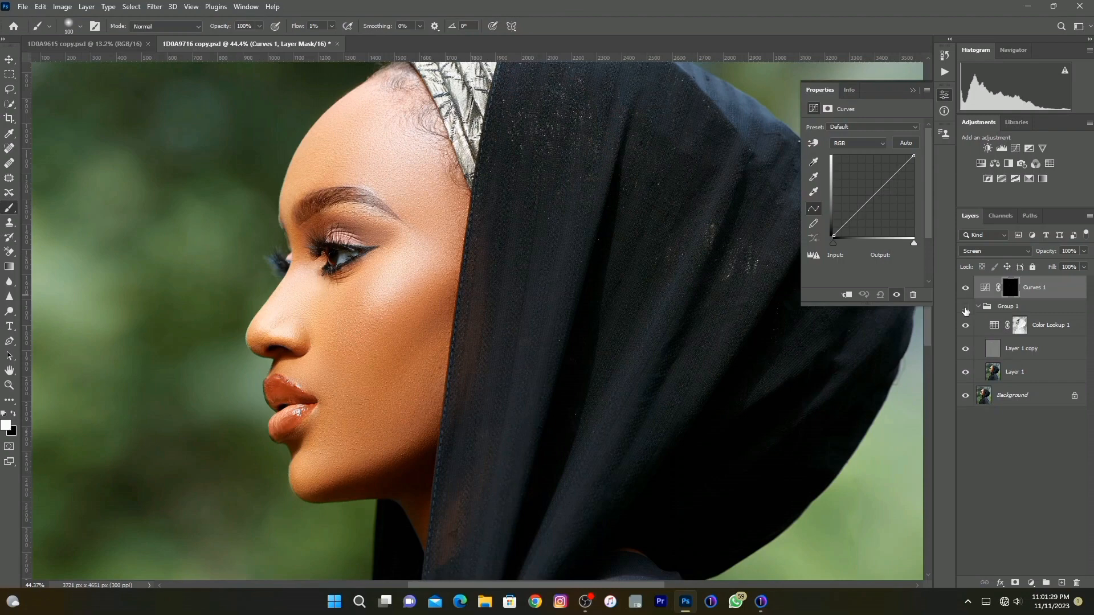
click(965, 308)
Dodge the facial highlights from forehead to chin on the Curves 1 mask with a white brush at 1% flow, up to about 200 px.
key(bracketright)
key(bracketright)
key(bracketright)
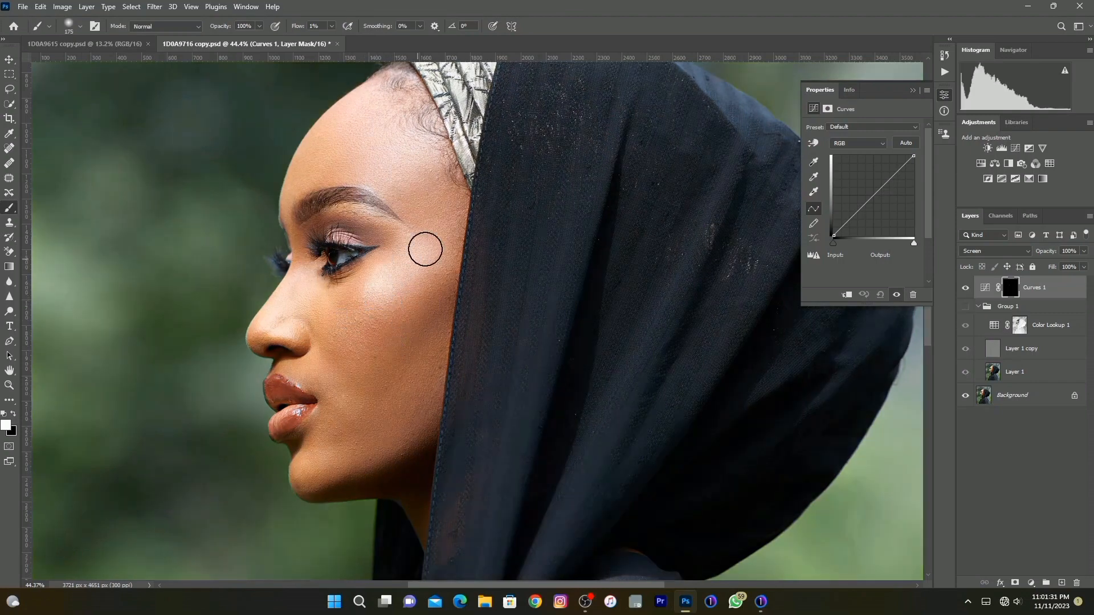
key(bracketright)
key(bracketleft)
key(bracketleft)
key(bracketleft)
key(bracketleft)
key(bracketleft)
key(bracketleft)
key(bracketleft)
scroll(319, 364, down, 3)
key(bracketright)
key(bracketright)
key(bracketright)
key(bracketright)
key(bracketright)
key(bracketright)
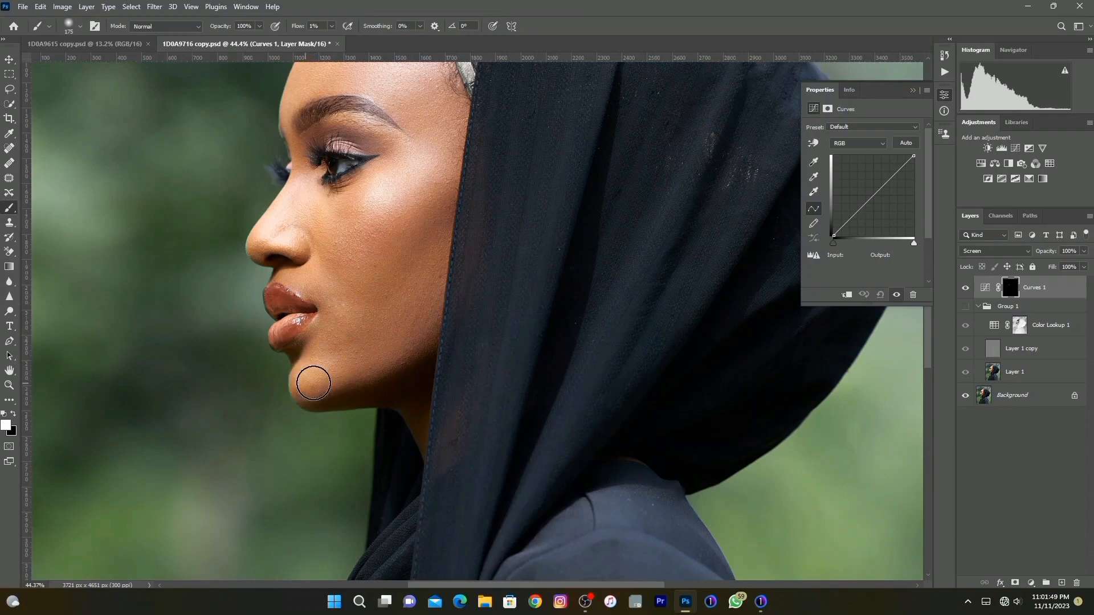
key(bracketright)
scroll(351, 342, up, 2)
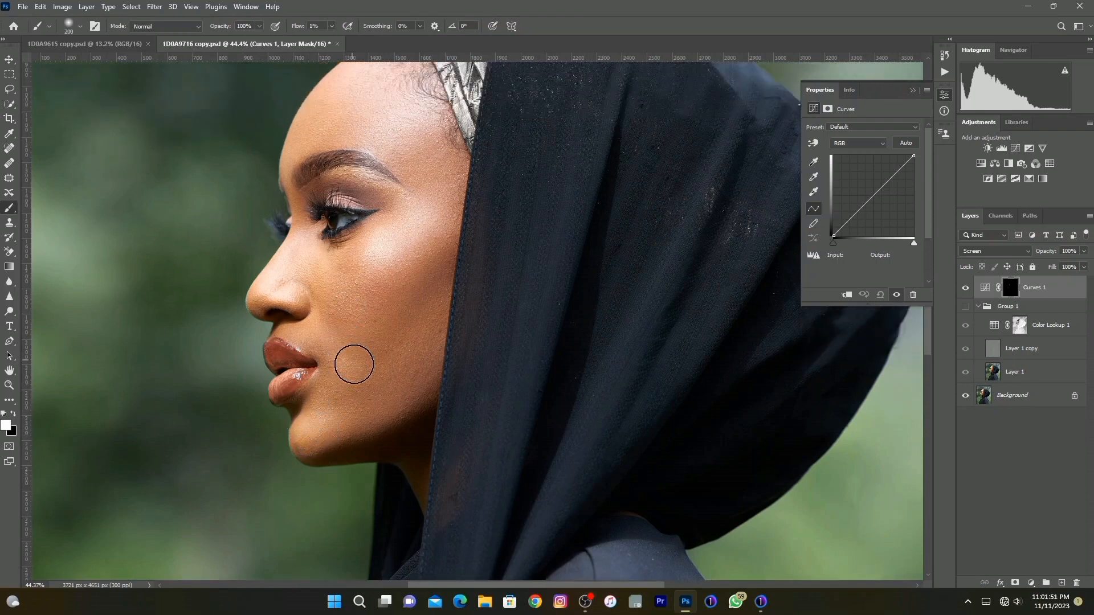
key(bracketleft)
key(bracketleft)
key(bracketleft)
key(bracketright)
scroll(336, 342, up, 3)
key(bracketright)
key(bracketright)
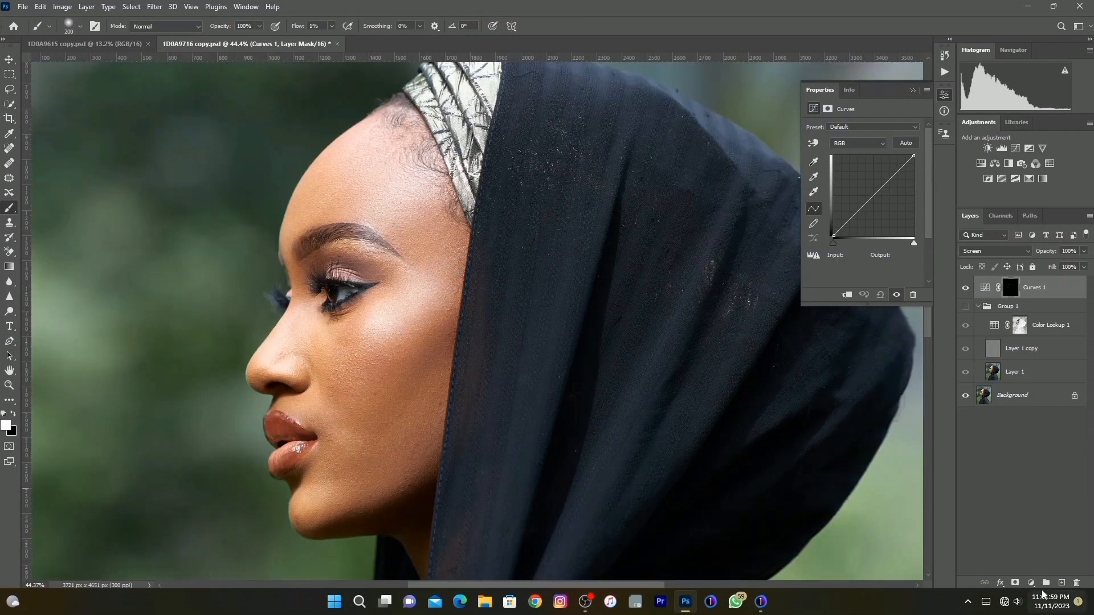
Add a second Curves adjustment layer on top, set its blend mode to Multiply and invert its mask to black.
click(1030, 583)
click(1021, 436)
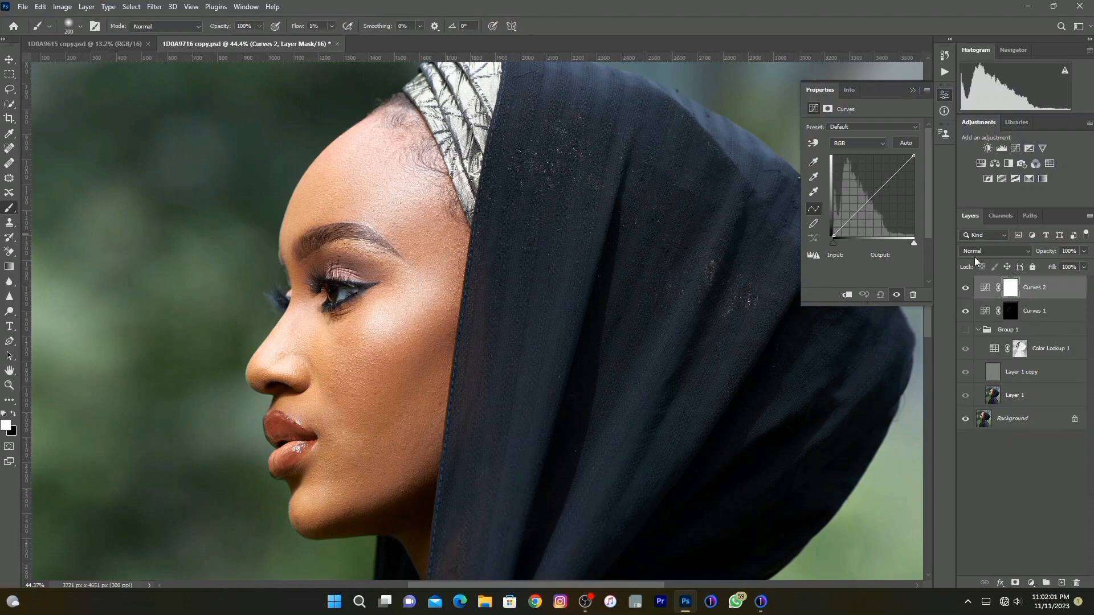
click(995, 251)
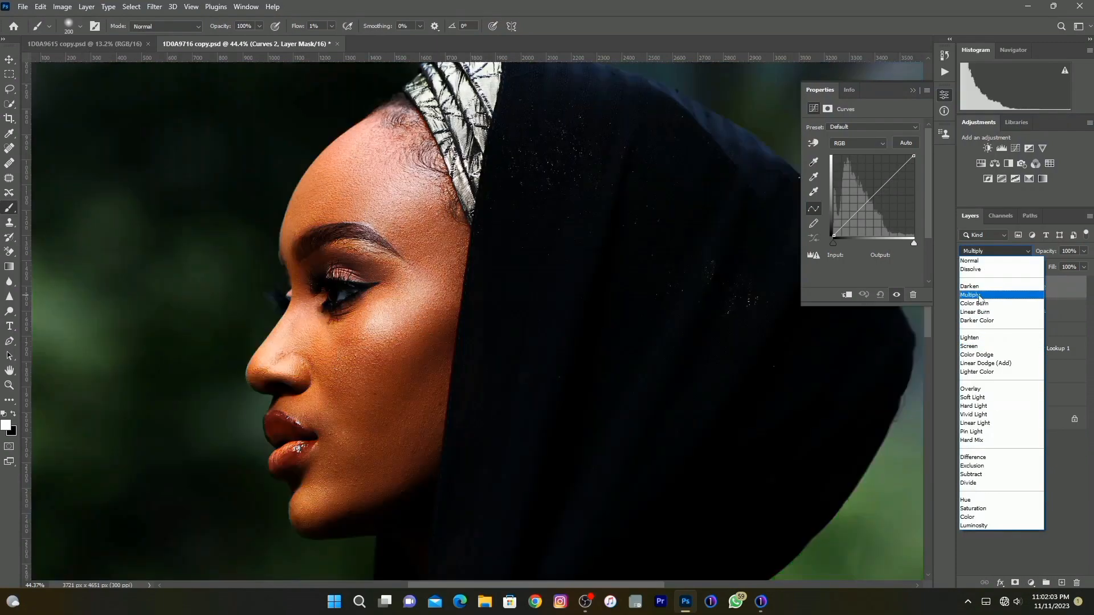
click(971, 295)
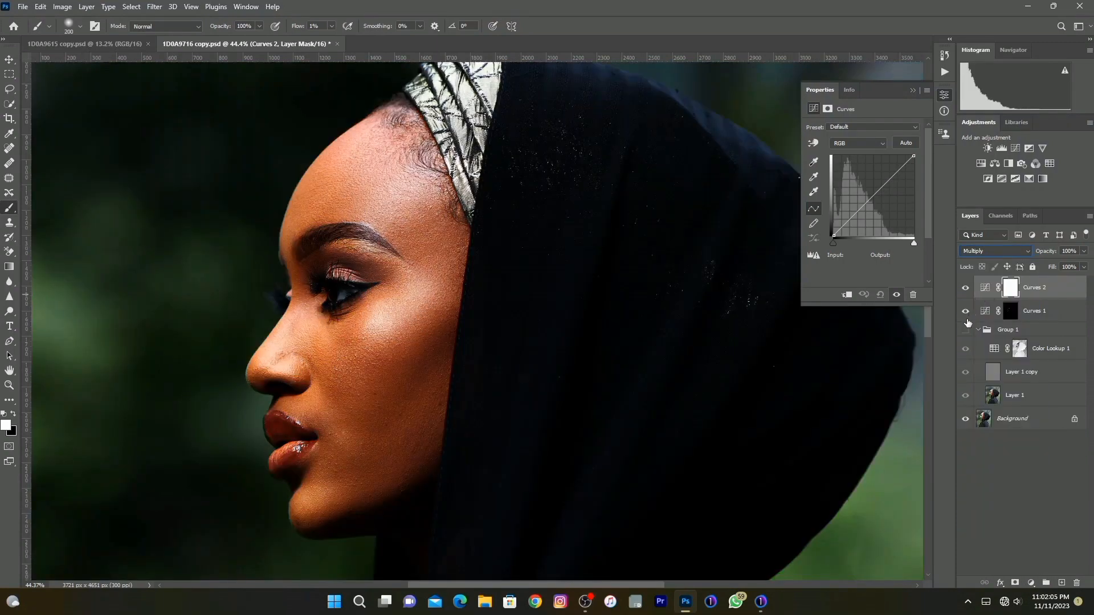
key(ctrl+i)
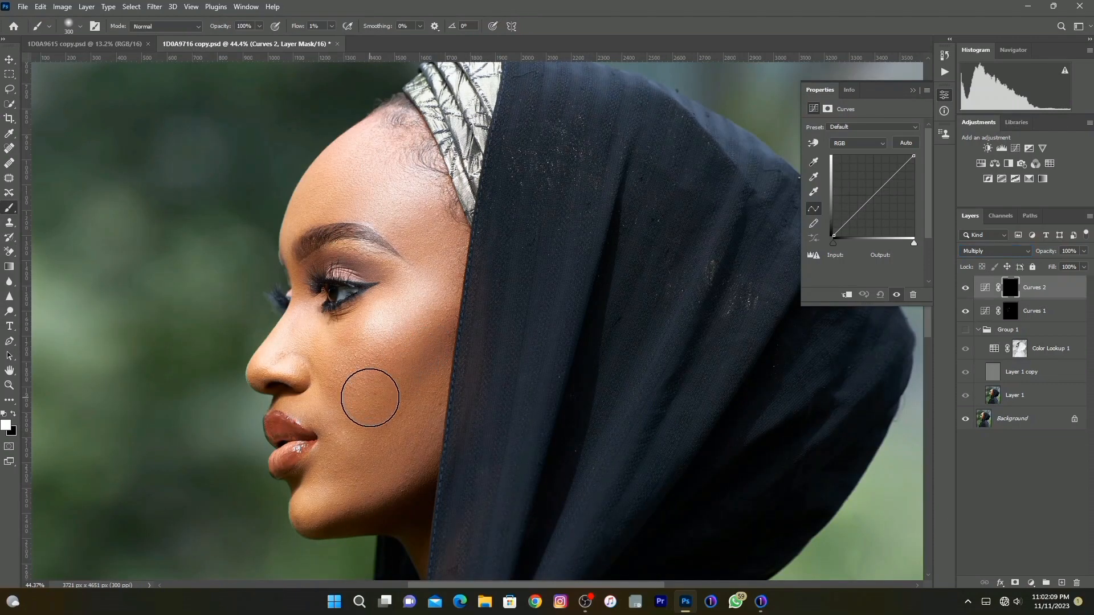
Burn the facial shadows around the cheek, jaw and forehead on the Curves 2 mask with a white 1% flow brush, varying its size up to about 400 px.
key(bracketright)
key(bracketright)
key(bracketleft)
key(bracketleft)
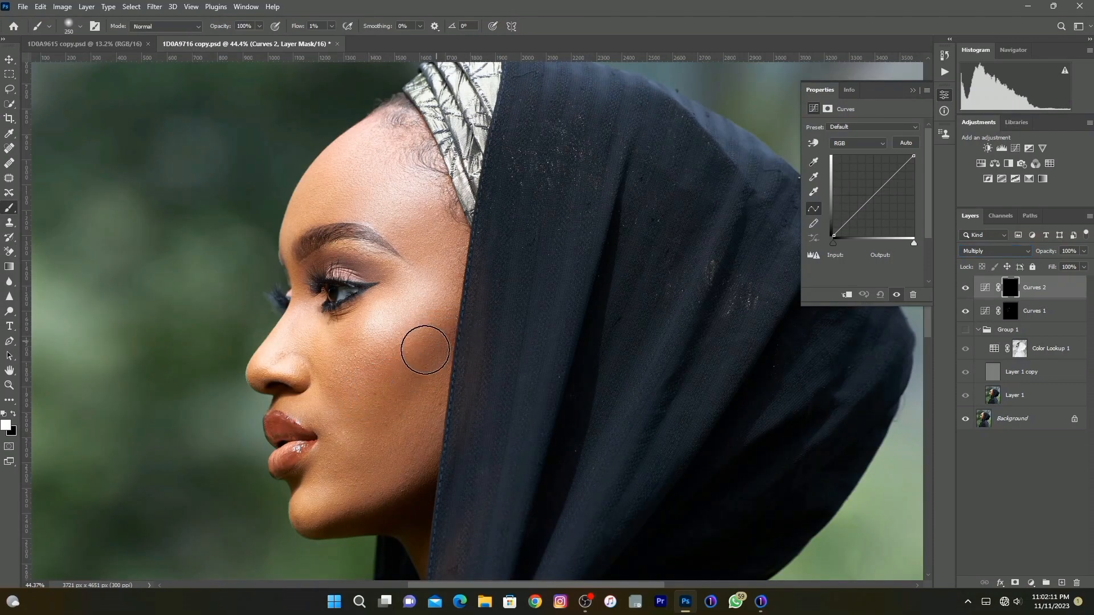
key(bracketleft)
key(bracketleft)
key(bracketleft)
key(bracketleft)
key(bracketleft)
key(bracketleft)
key(bracketleft)
key(bracketleft)
key(bracketleft)
key(bracketleft)
key(bracketright)
key(bracketright)
key(bracketright)
key(bracketright)
key(bracketright)
key(bracketright)
key(bracketright)
key(bracketright)
key(bracketright)
key(bracketright)
key(bracketright)
key(bracketright)
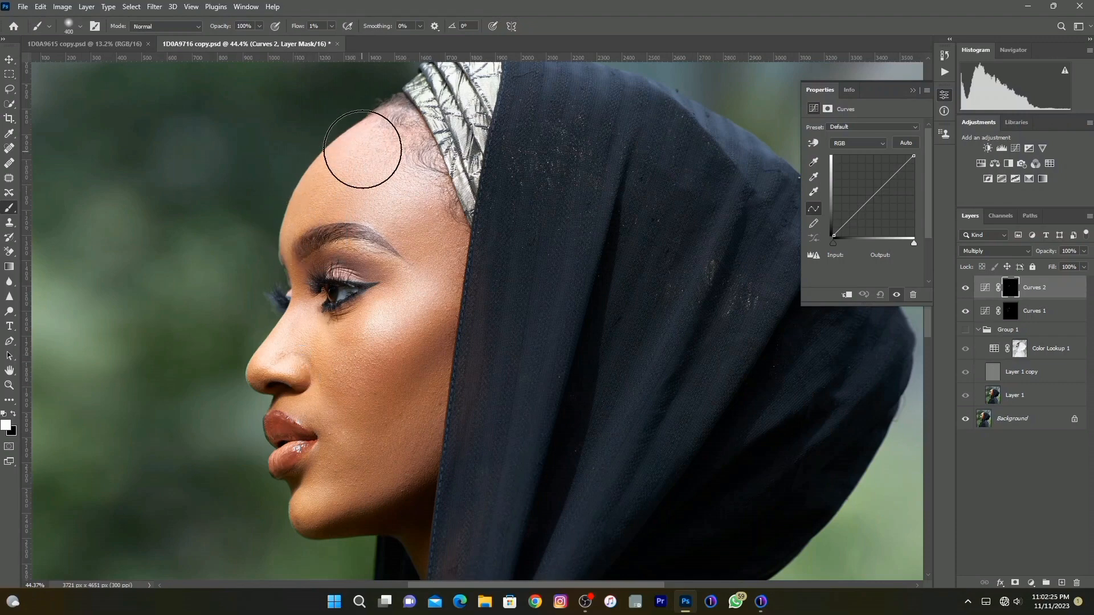
key(bracketleft)
key(bracketleft)
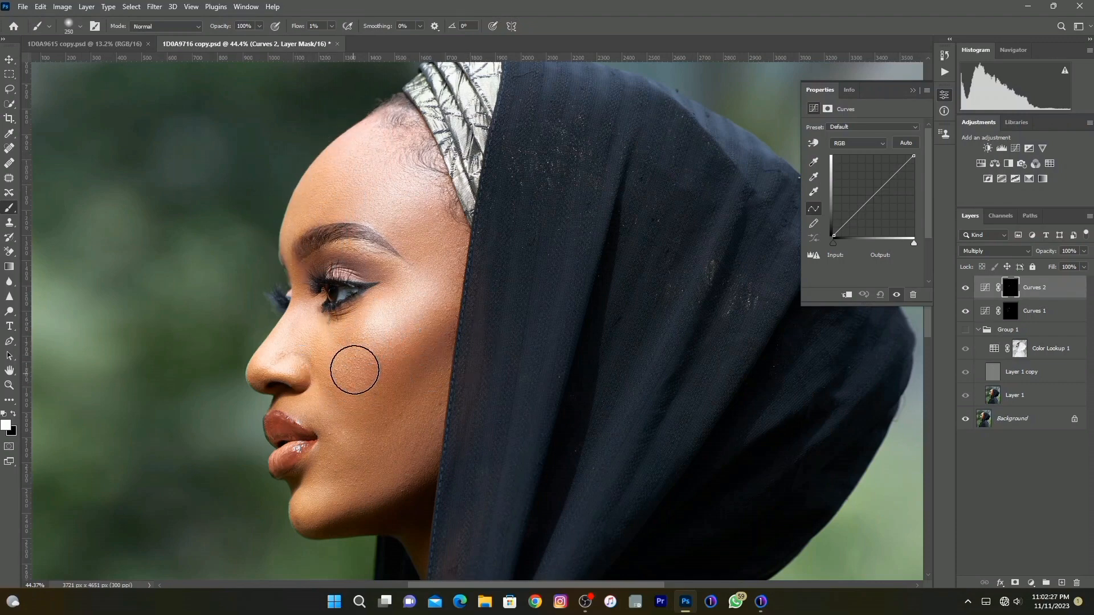
mouse_move(365, 401)
mouse_down()
mouse_move(396, 394)
mouse_move(416, 404)
mouse_move(415, 378)
mouse_move(344, 450)
mouse_move(394, 459)
mouse_move(413, 488)
mouse_up()
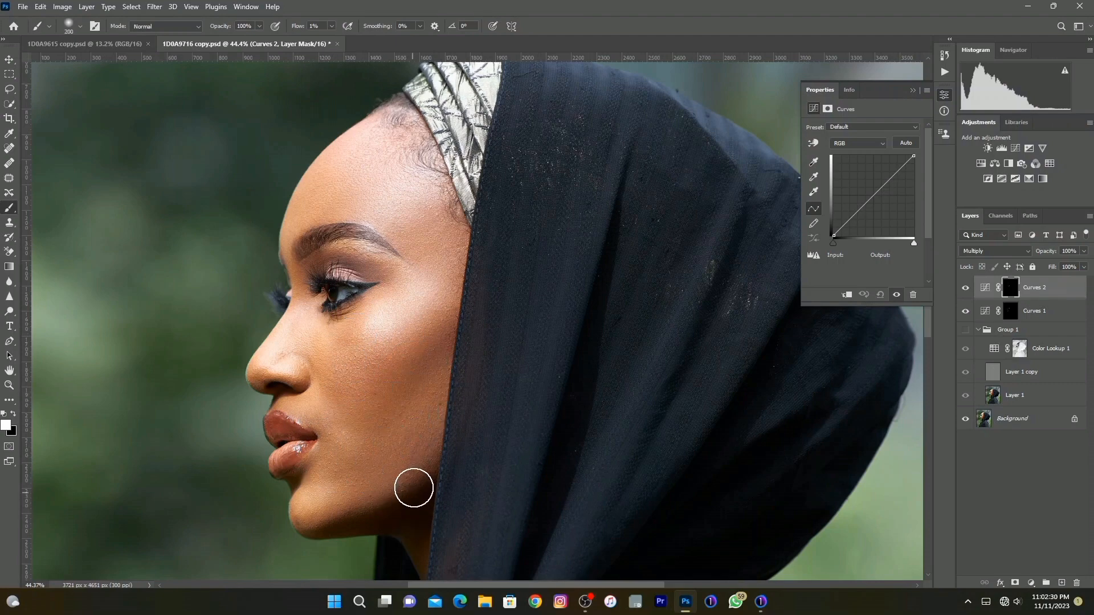
Compare the face with and without each curves layer and make Group 1 visible again.
click(966, 288)
click(965, 288)
click(965, 311)
click(965, 311)
click(964, 332)
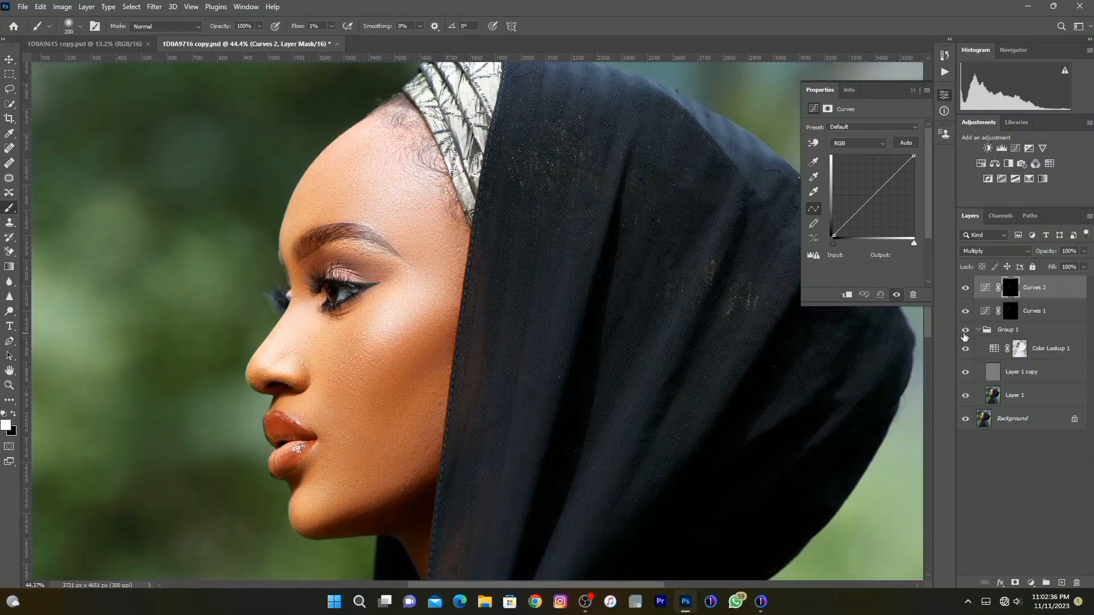
Compare the toned face with and without Curves 2 and Curves 1 while Group 1 is visible.
click(967, 289)
click(966, 289)
click(966, 311)
click(966, 311)
click(966, 311)
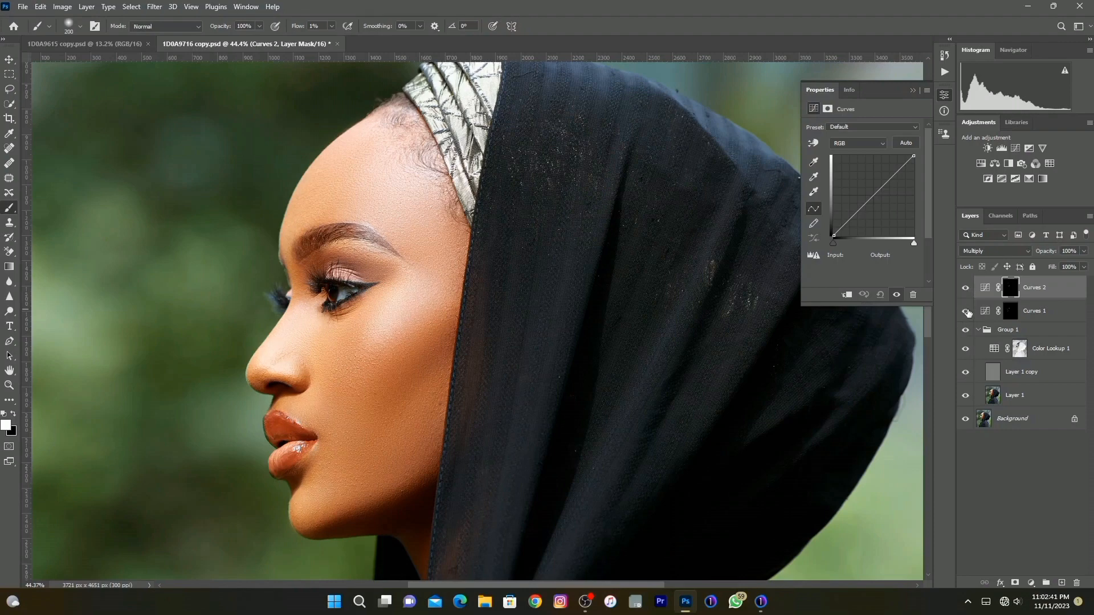
click(965, 311)
Compare the full edited portrait with the original Background layer alone.
click(10, 386)
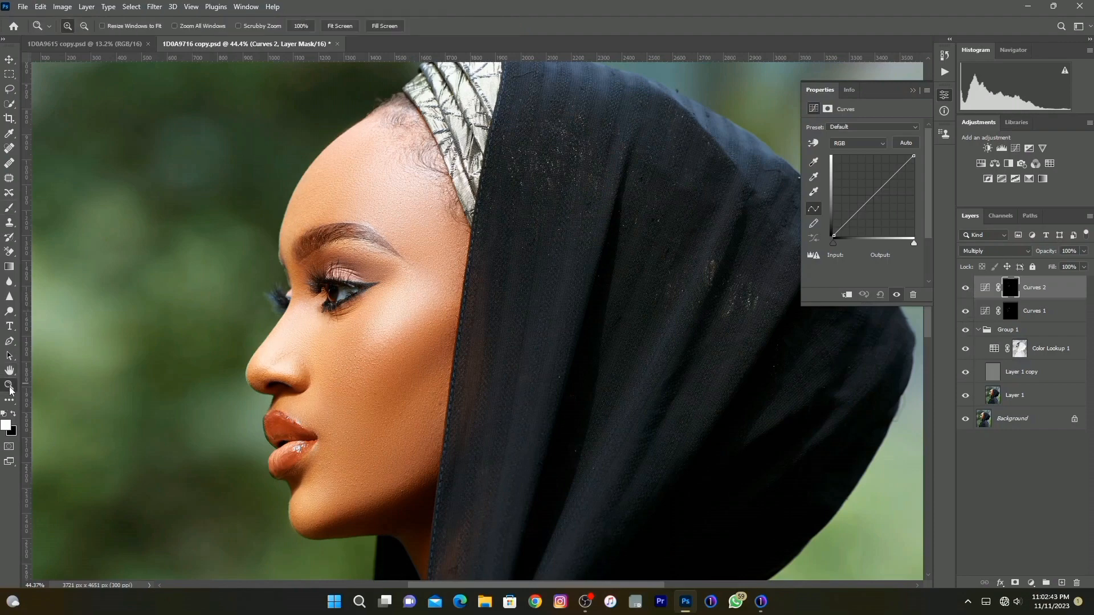
right_click(516, 319)
click(528, 323)
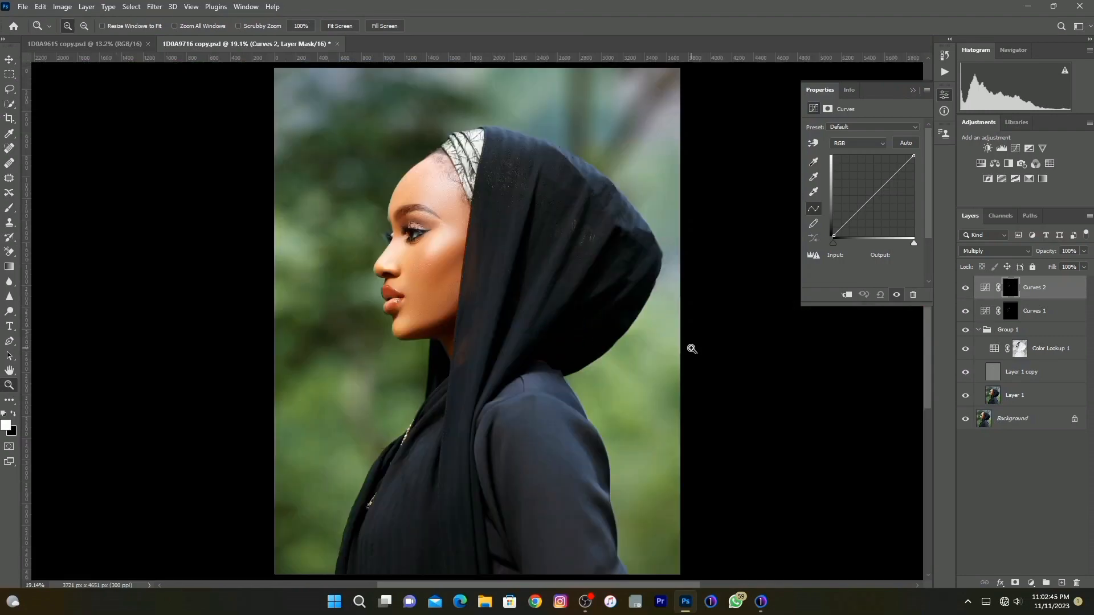
click(965, 420)
click(965, 419)
click(966, 420)
click(965, 419)
Add a Selective Color adjustment layer on top and set its Blacks to Cyan +2%, Yellow +7% and Black +17%.
click(1043, 527)
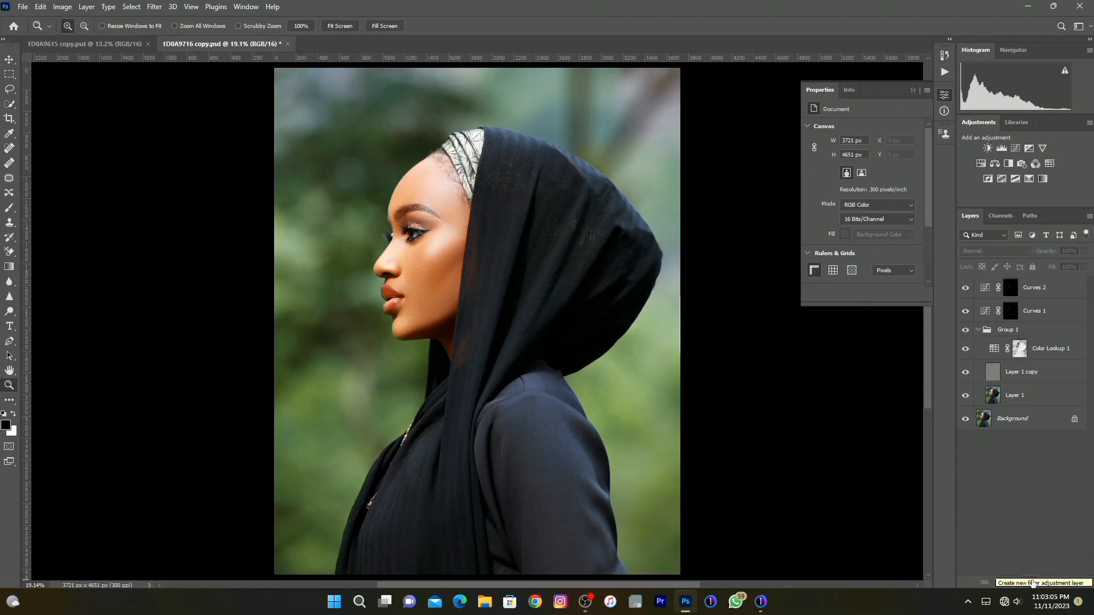
click(1031, 582)
click(1020, 573)
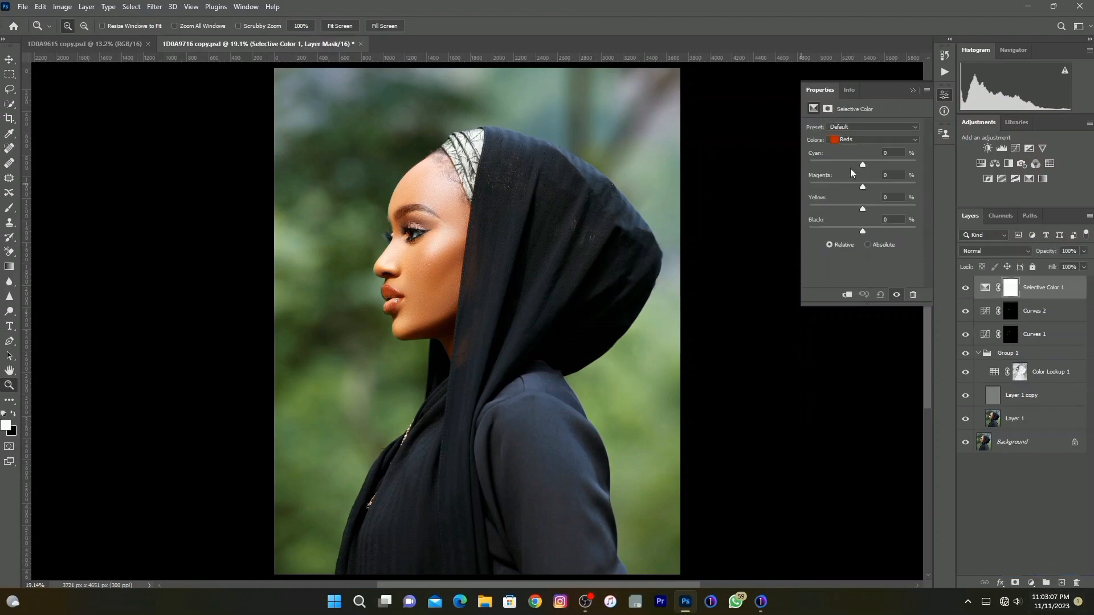
click(857, 142)
click(864, 221)
drag(865, 232, 872, 237)
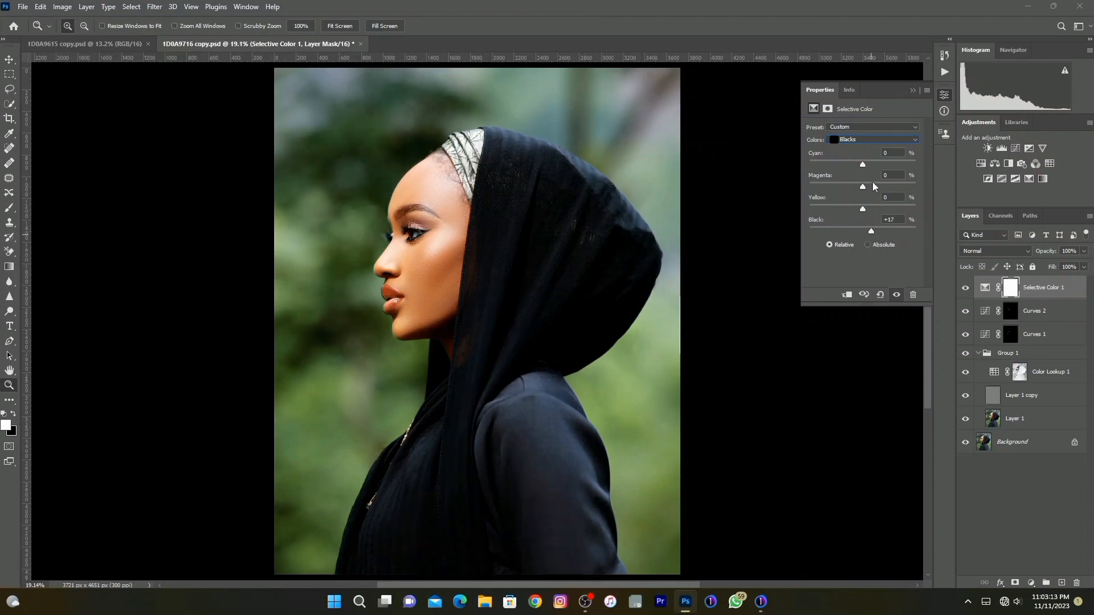
drag(861, 165, 864, 167)
drag(863, 210, 866, 210)
Compare the full portrait with and without the Selective Color layer.
click(965, 288)
click(965, 288)
click(965, 288)
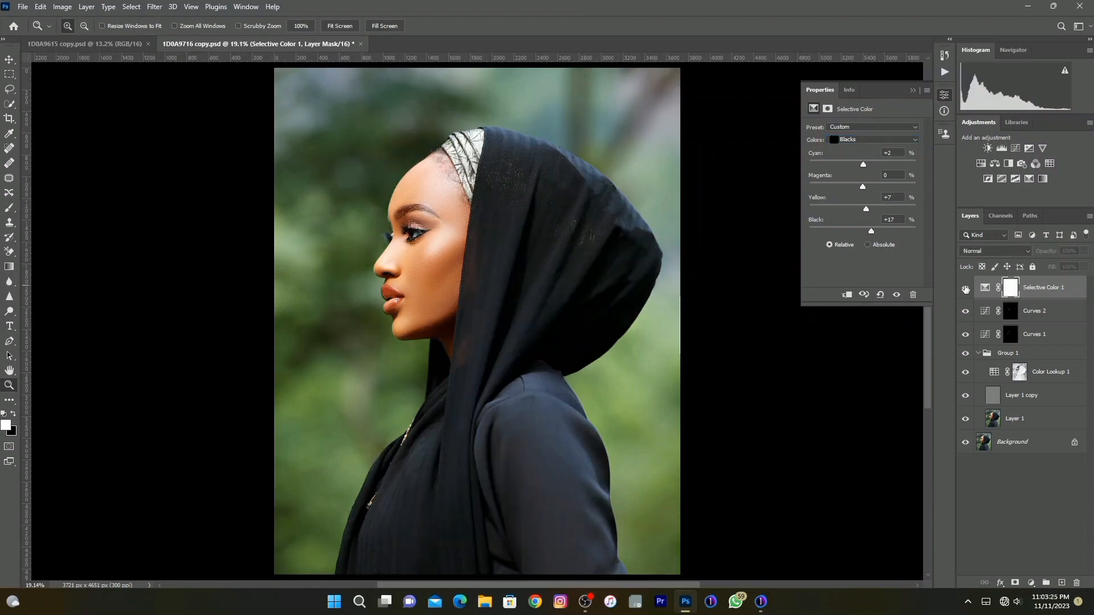
click(965, 288)
Set the Black amount in the Selective Color Blacks to +6% and compare the portrait with and without the adjustment.
drag(866, 231, 868, 231)
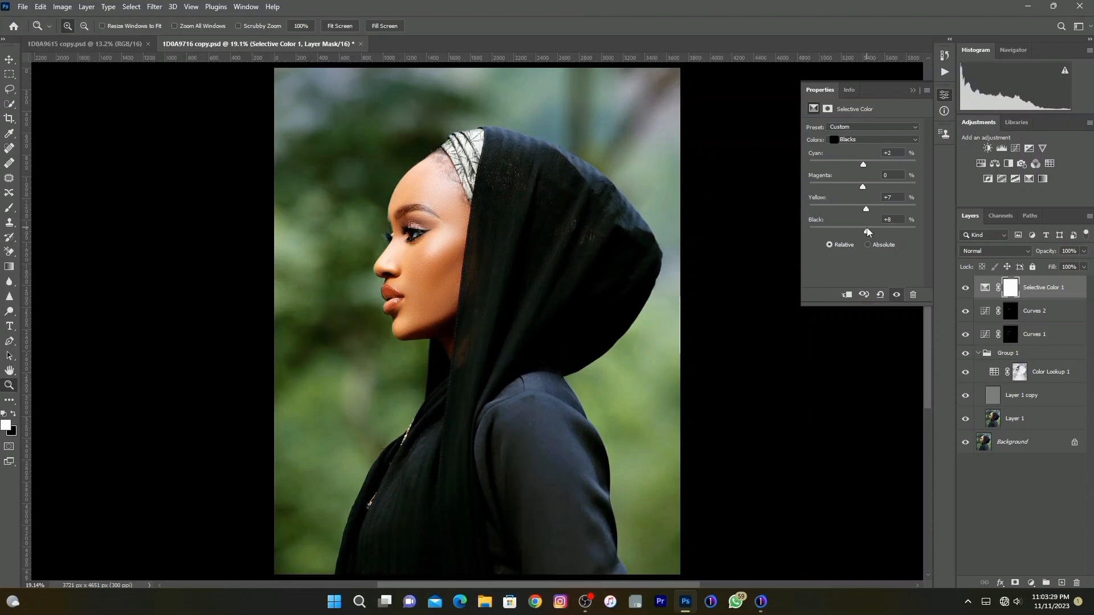
drag(868, 232, 866, 232)
click(965, 288)
click(965, 288)
click(965, 288)
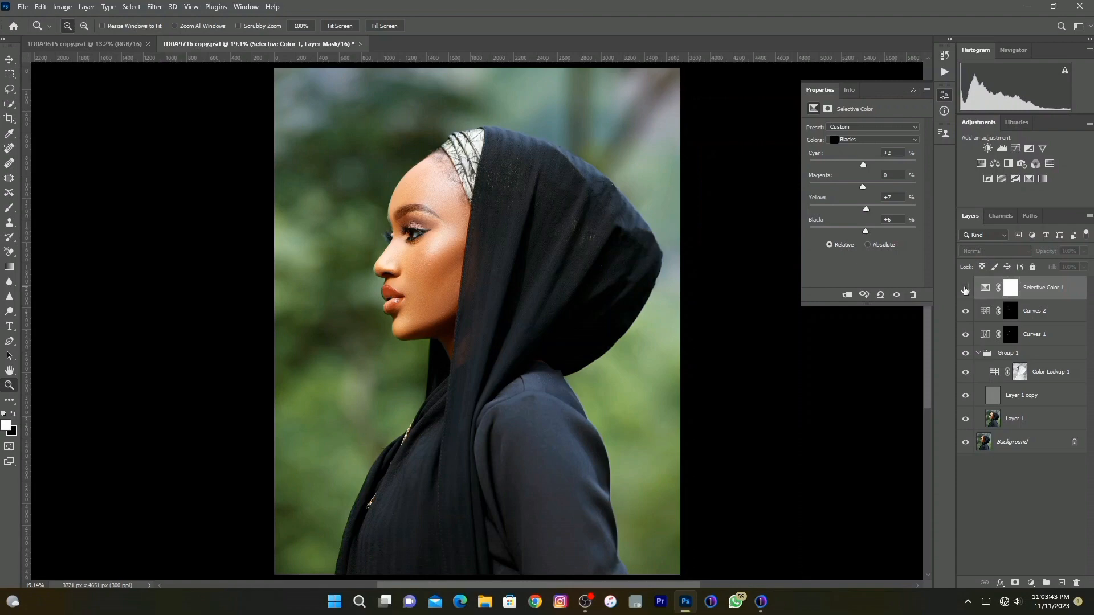
click(965, 289)
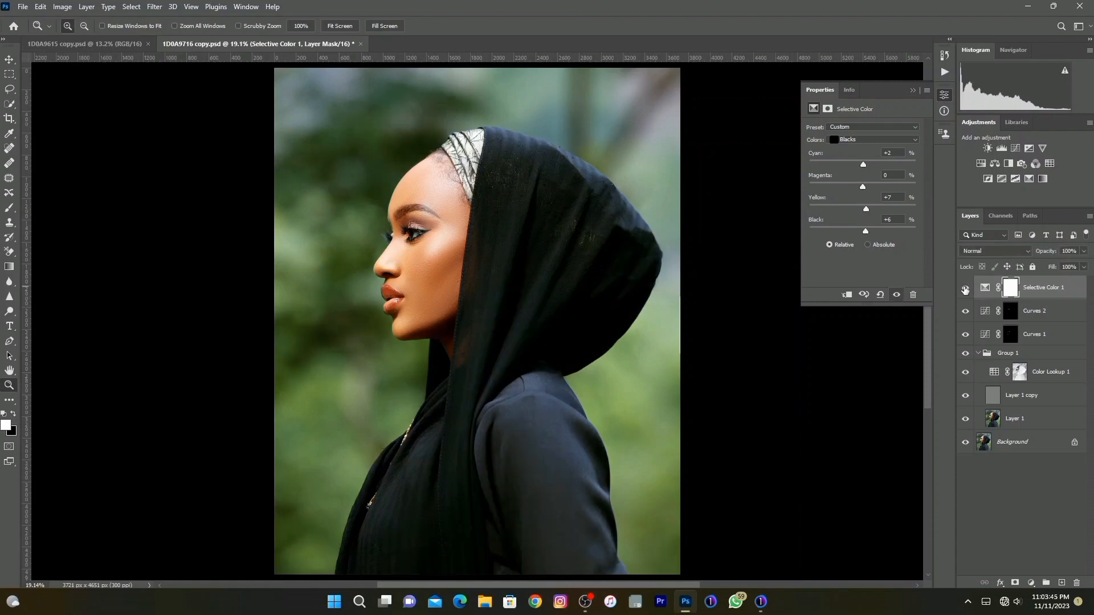